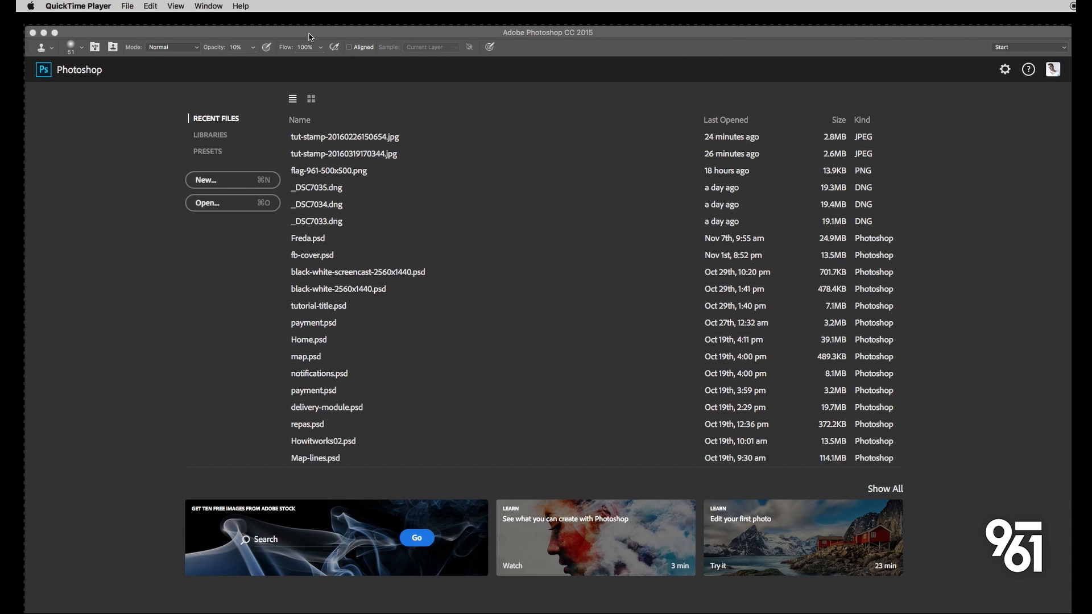
- Open tut-stamp-20160319170344.jpg from the desktop in Adobe Photoshop and collapse the History panel
key(super+h)
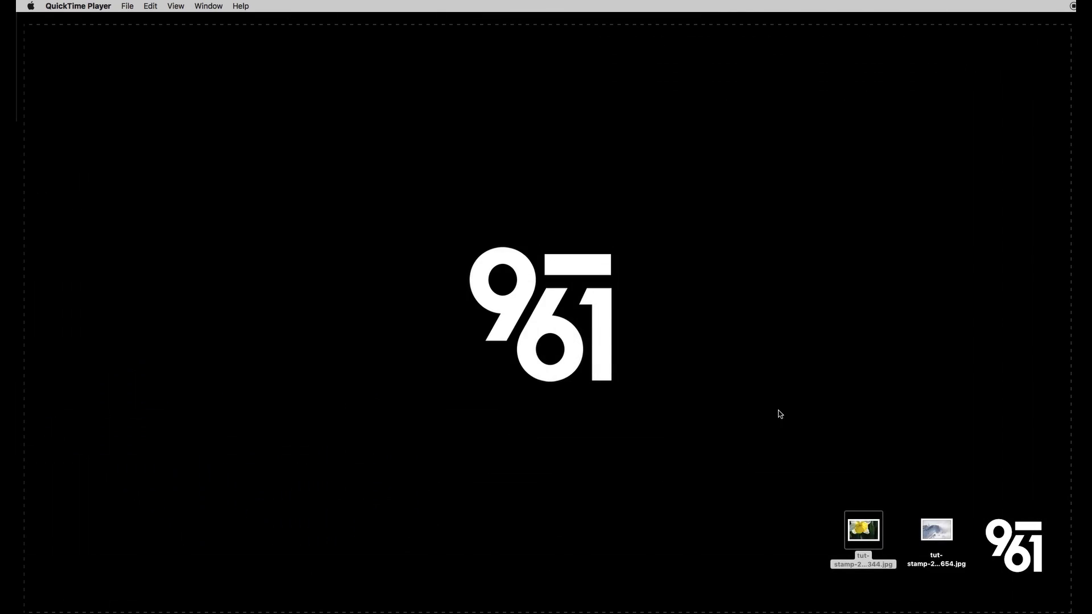
right_click(855, 521)
mouse_move(928, 540)
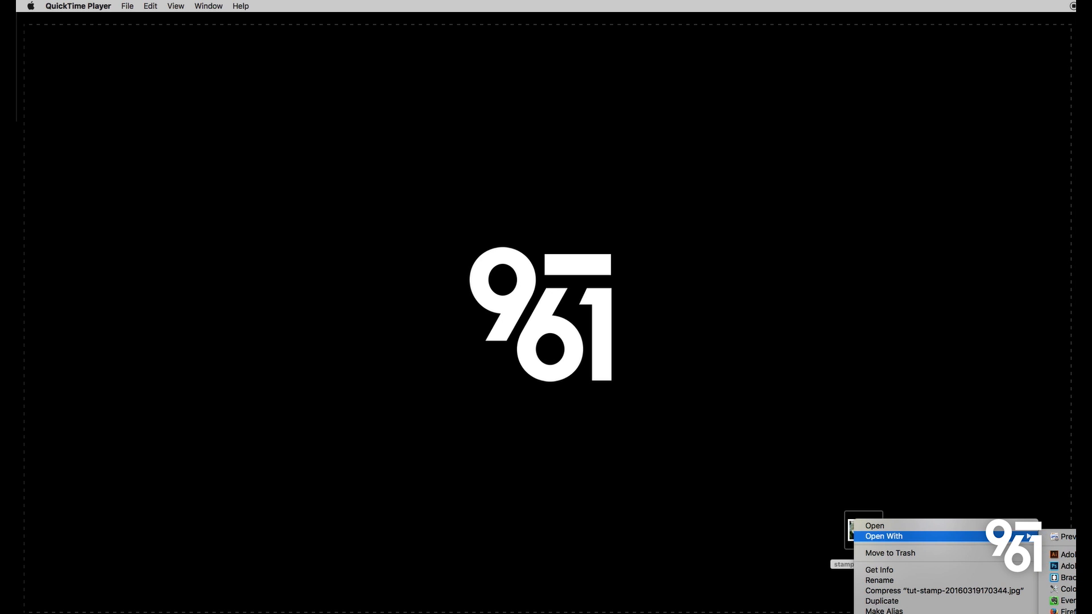
click(1067, 566)
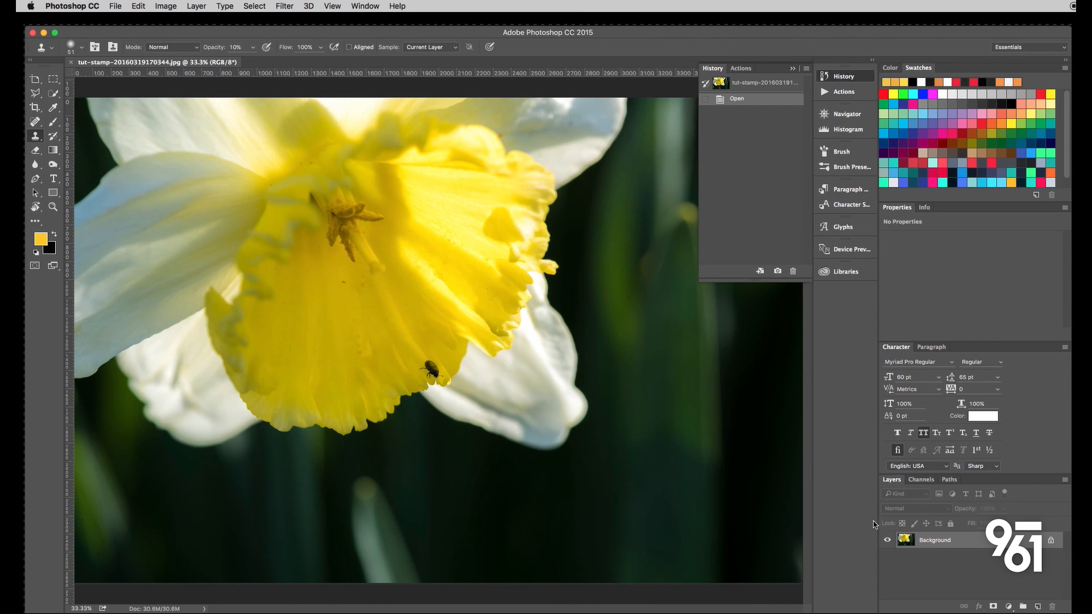
click(792, 68)
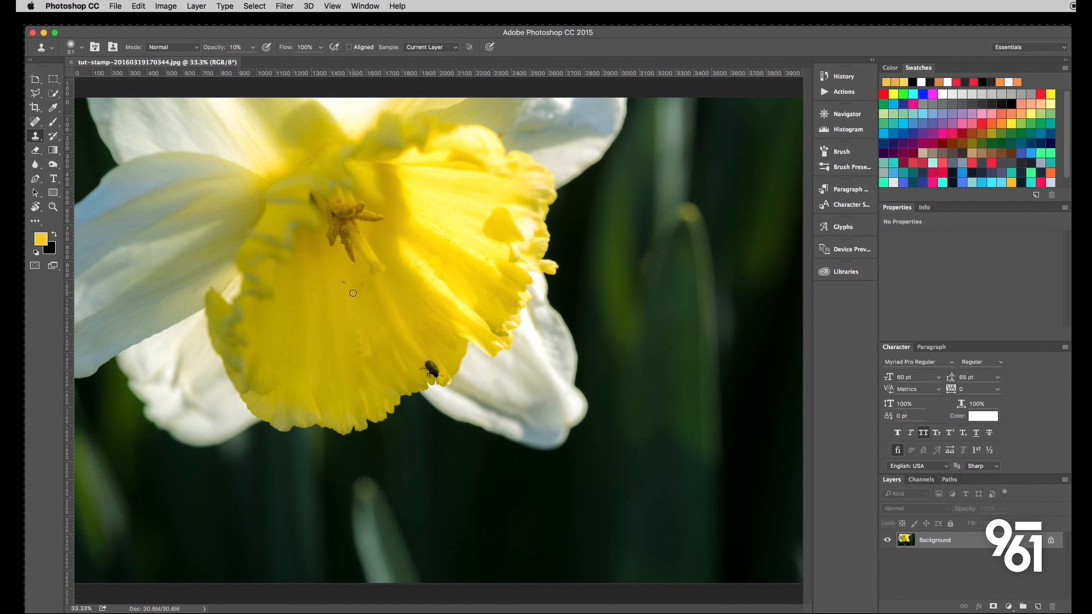
- Examine the beetle on the lower edge of the yellow trumpet up close
scroll(426, 370, up, 1)
scroll(452, 373, up, 5)
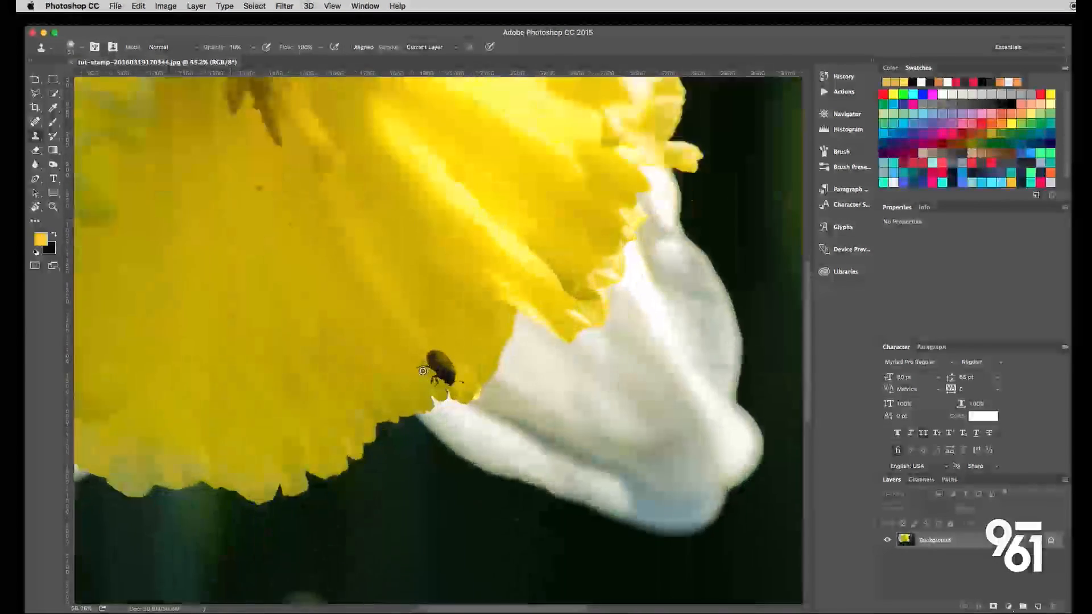
scroll(432, 370, down, 5)
scroll(422, 371, up, 2)
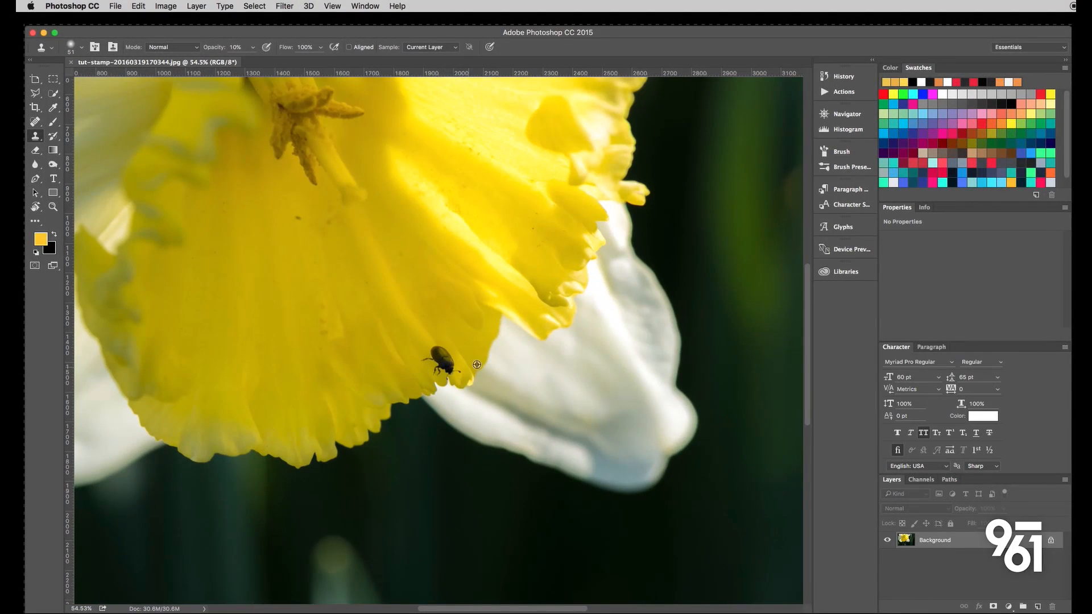
scroll(440, 351, down, 3)
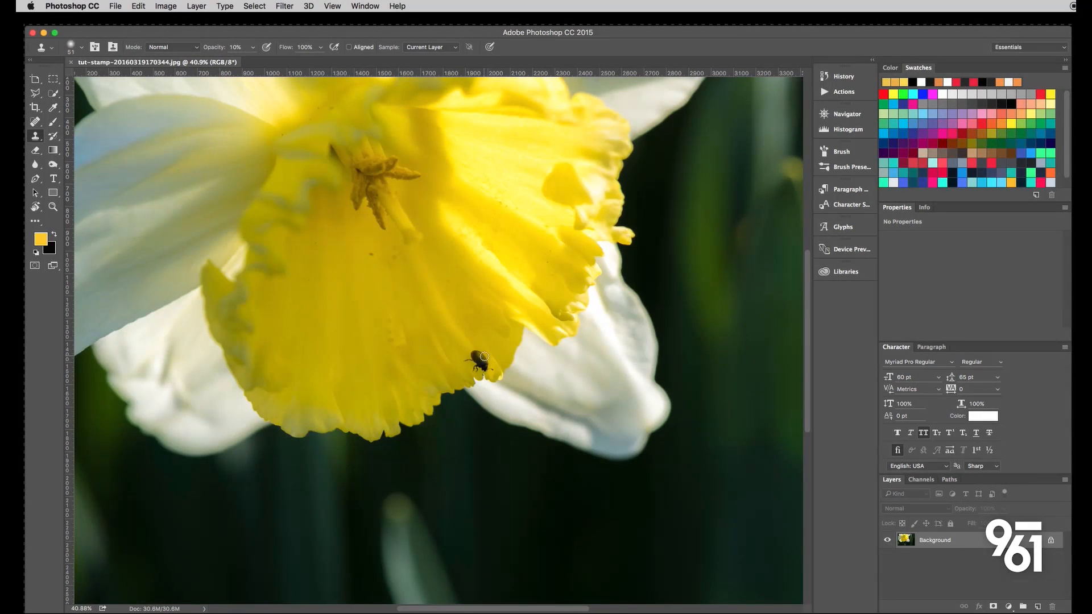
scroll(430, 366, down, 2)
scroll(407, 371, up, 5)
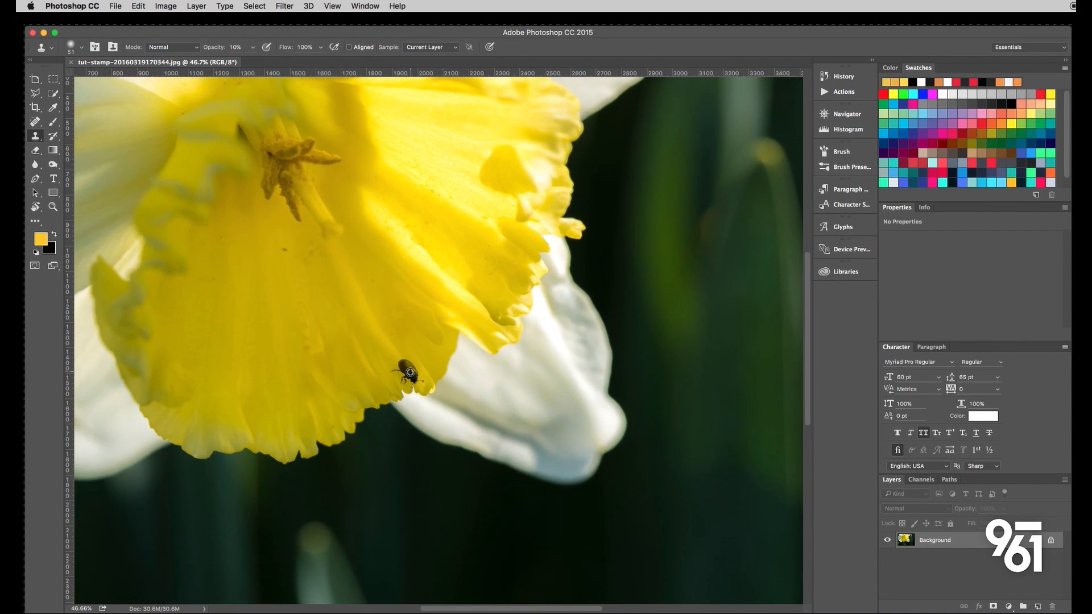
scroll(410, 372, up, 1)
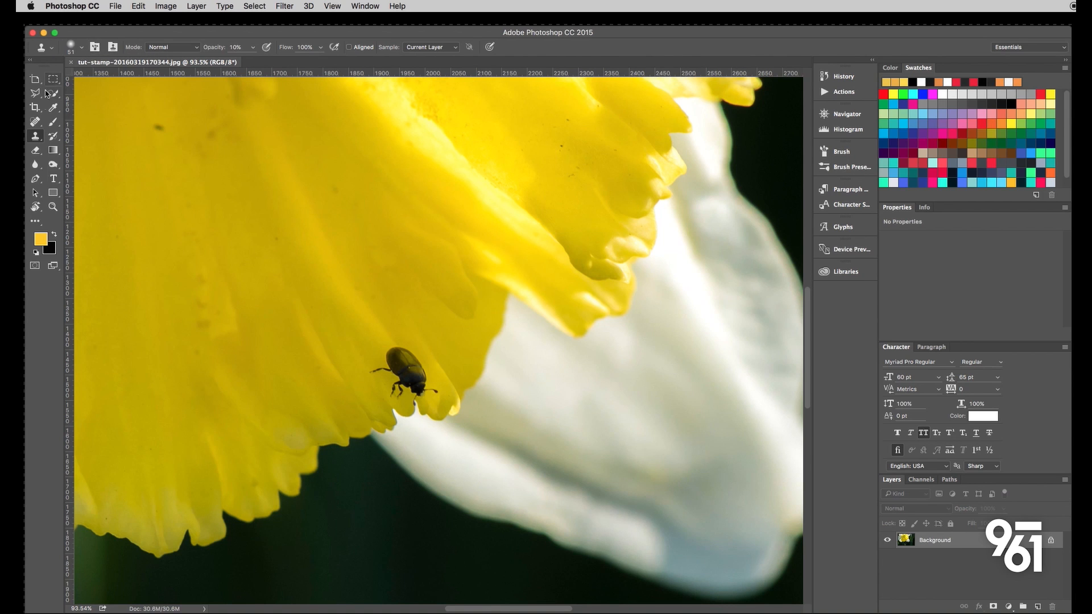
- Activate the Clone Stamp tool and reduce its brush size to 30 px
click(34, 120)
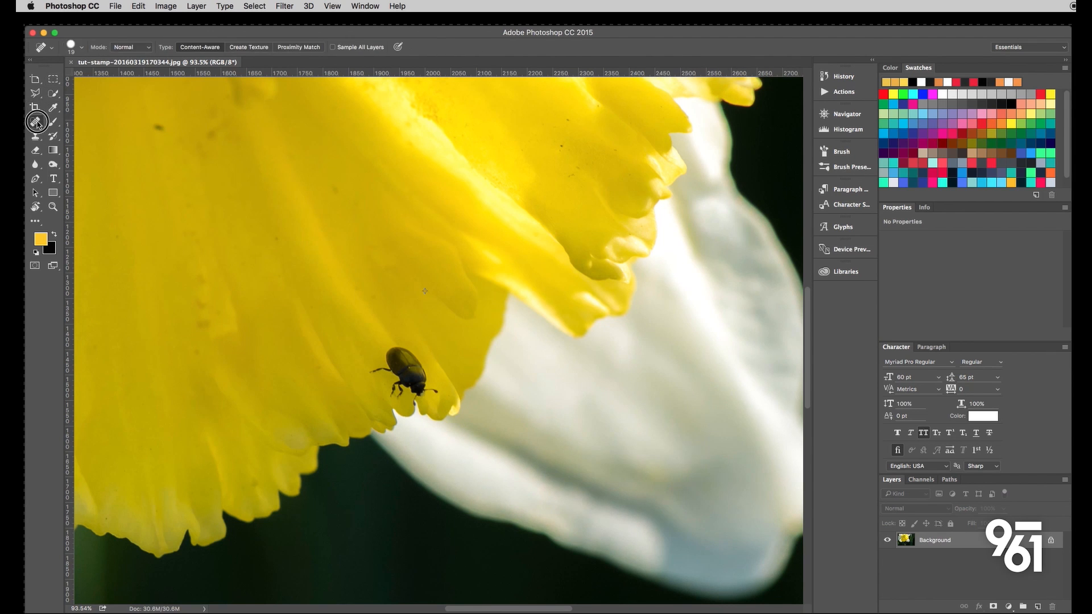
click(53, 121)
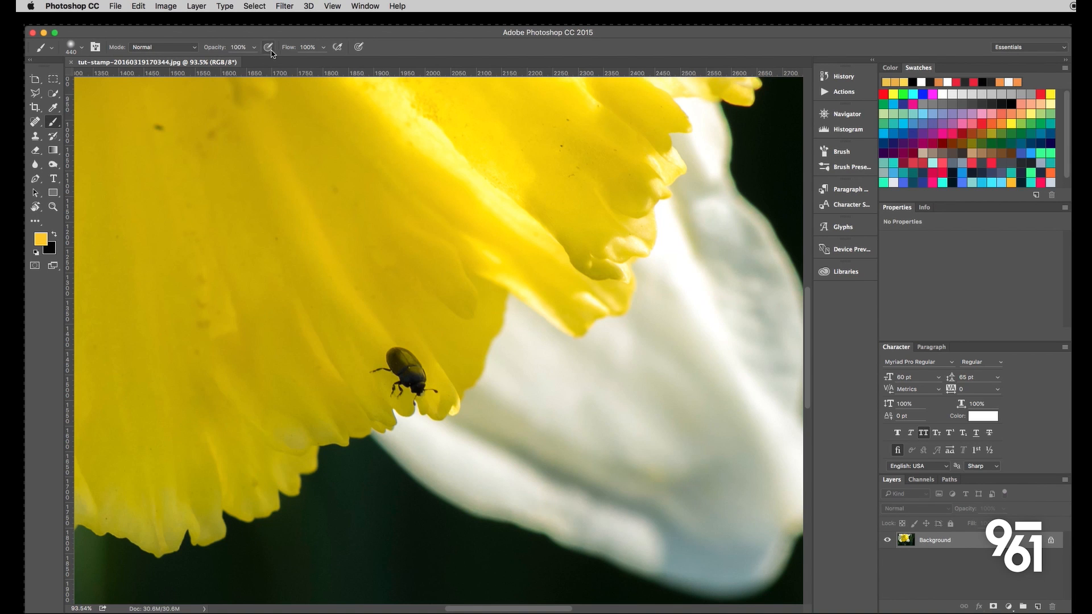
click(35, 136)
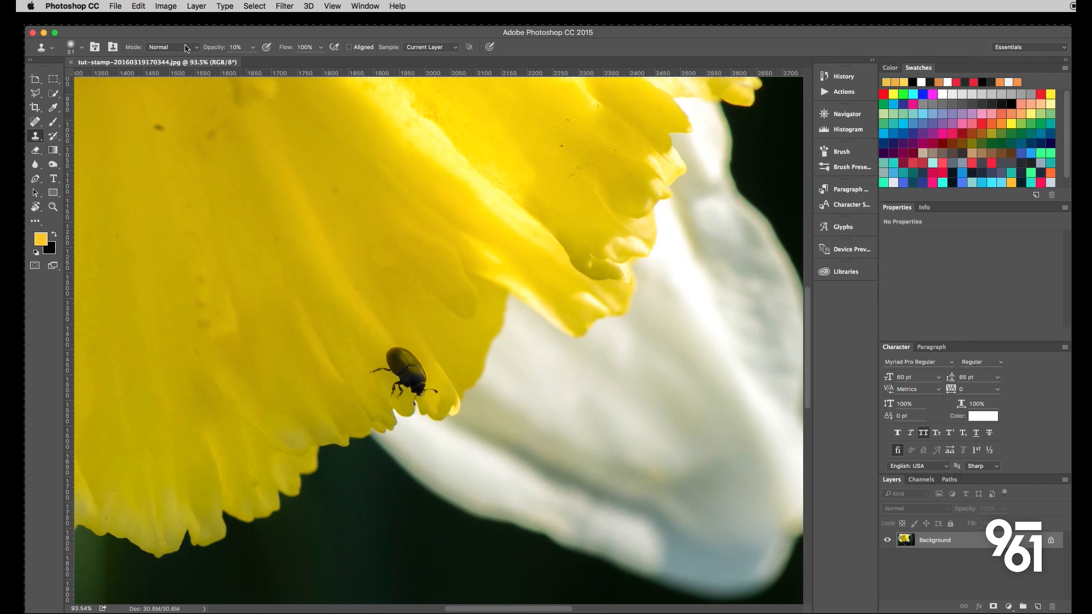
click(82, 50)
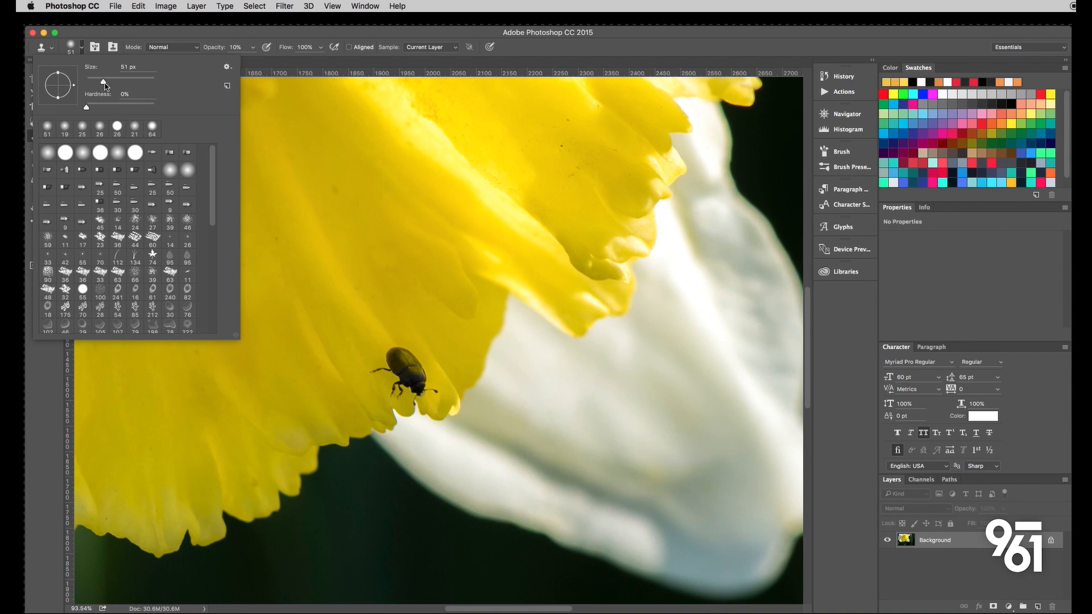
mouse_move(105, 84)
mouse_down()
mouse_move(97, 108)
mouse_move(96, 82)
mouse_up()
click(96, 36)
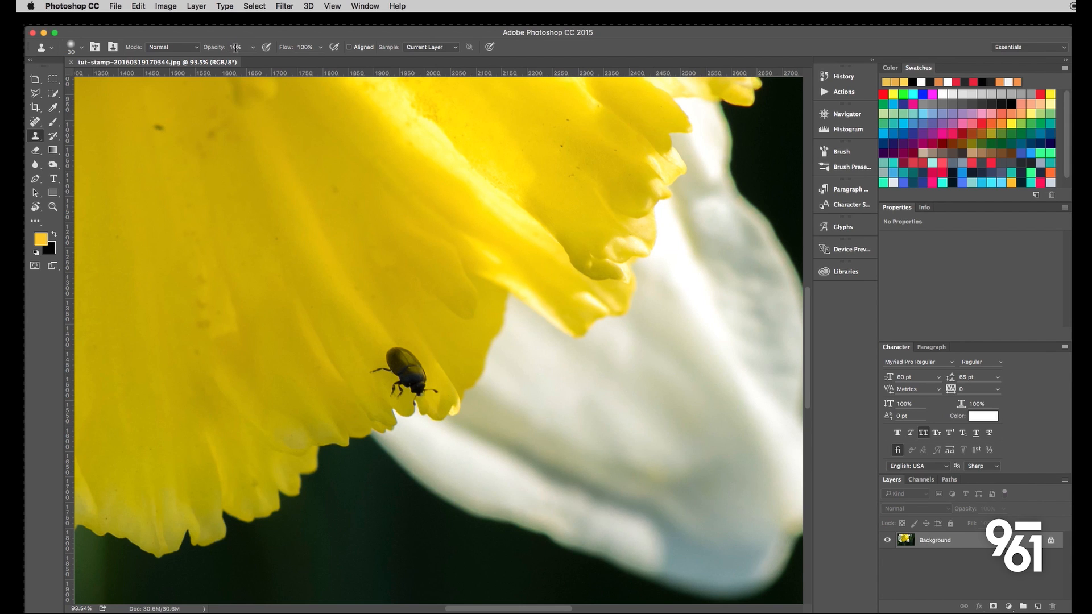
- Enlarge the Clone Stamp brush to 198 px with 3% hardness so it encircles the beetle
double_click(236, 47)
click(82, 47)
drag(97, 81, 137, 82)
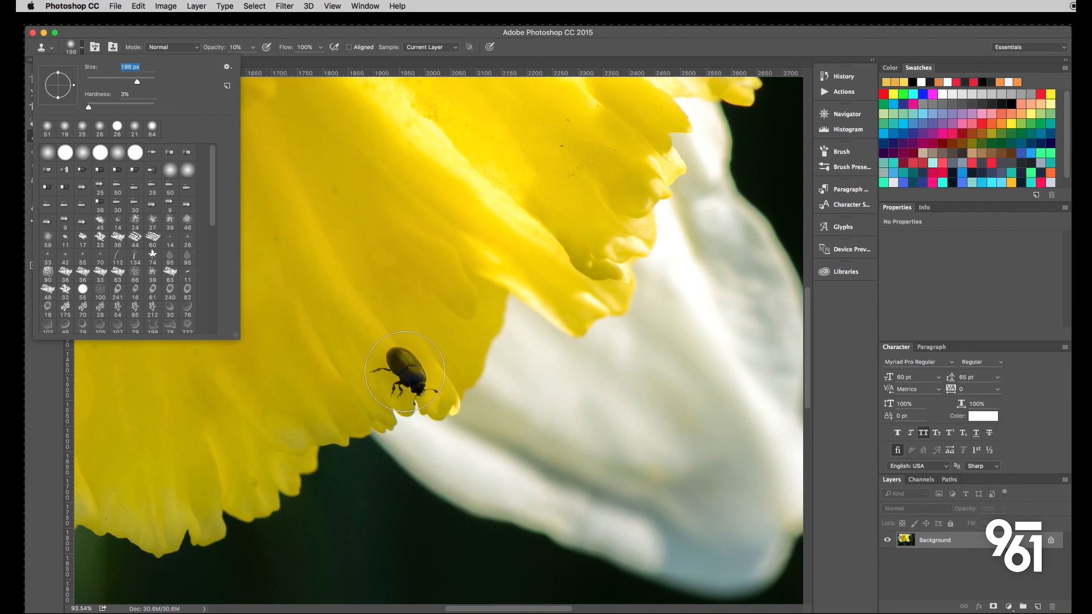
click(82, 48)
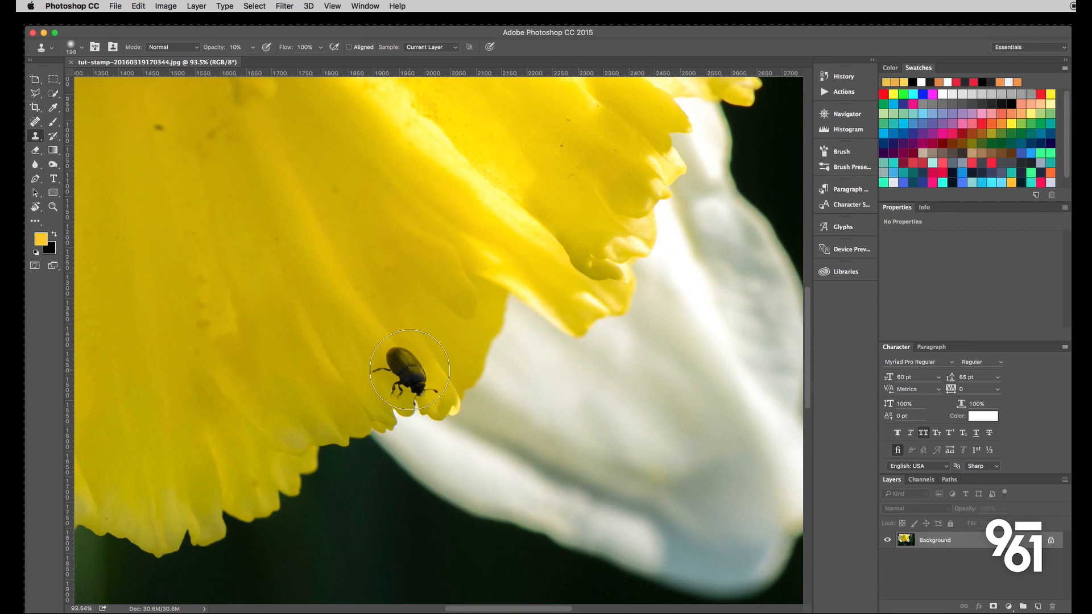
- Sample the beetle as clone source, set the opacity to 100%, and stamp a copy on the petal edge down-left of the original
alt+click(410, 369)
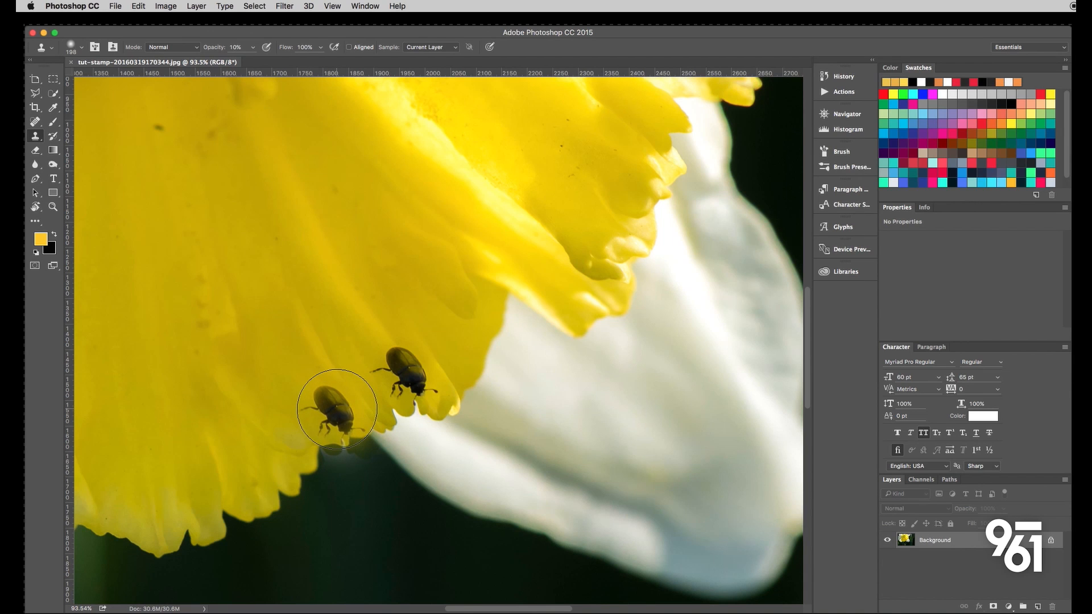
click(337, 408)
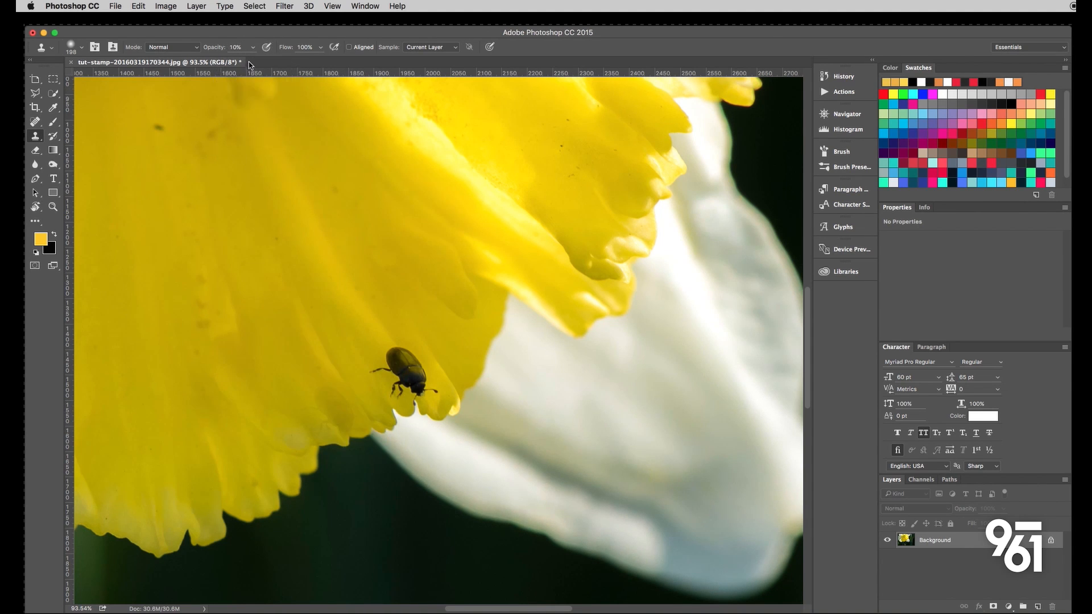
text(100)
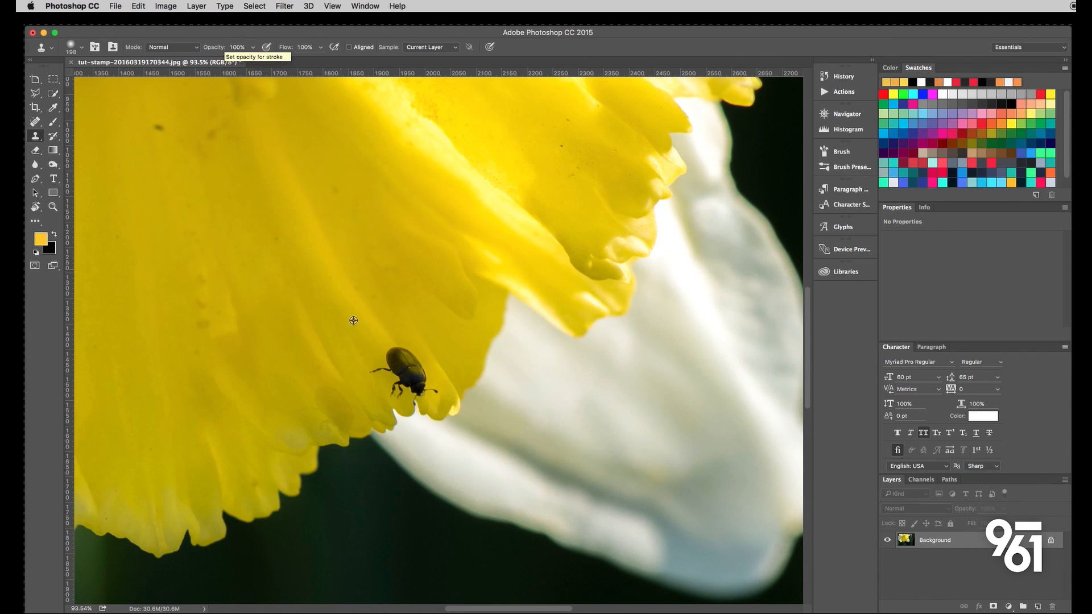
click(338, 412)
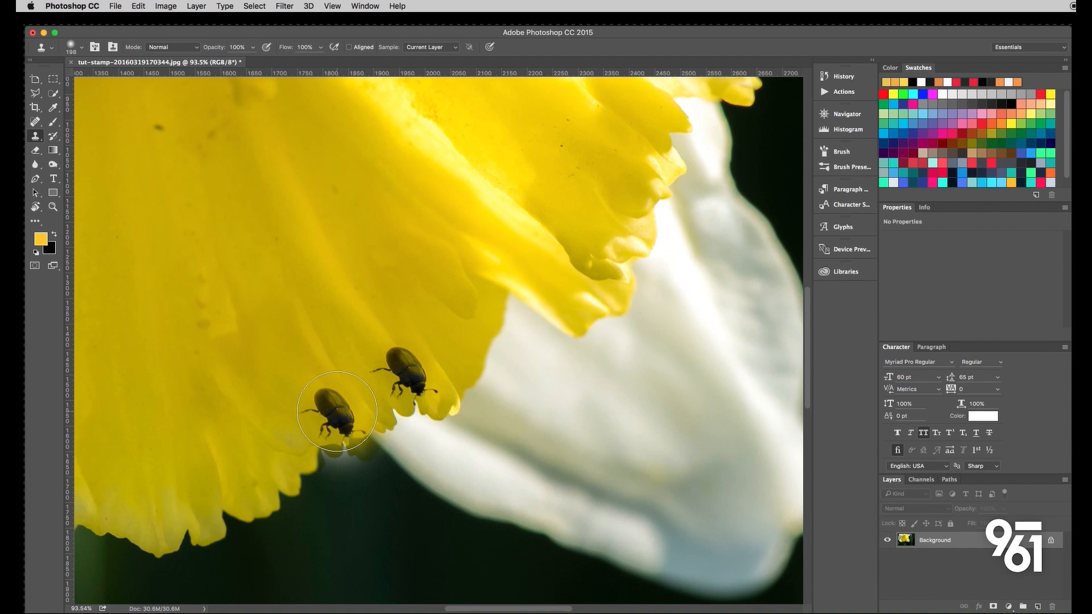
- Set the brush hardness to 100% and stamp a hard-edged copy of the beetle on the dark background below the petal
click(81, 47)
mouse_move(90, 110)
mouse_down()
mouse_move(136, 111)
mouse_move(89, 113)
mouse_up()
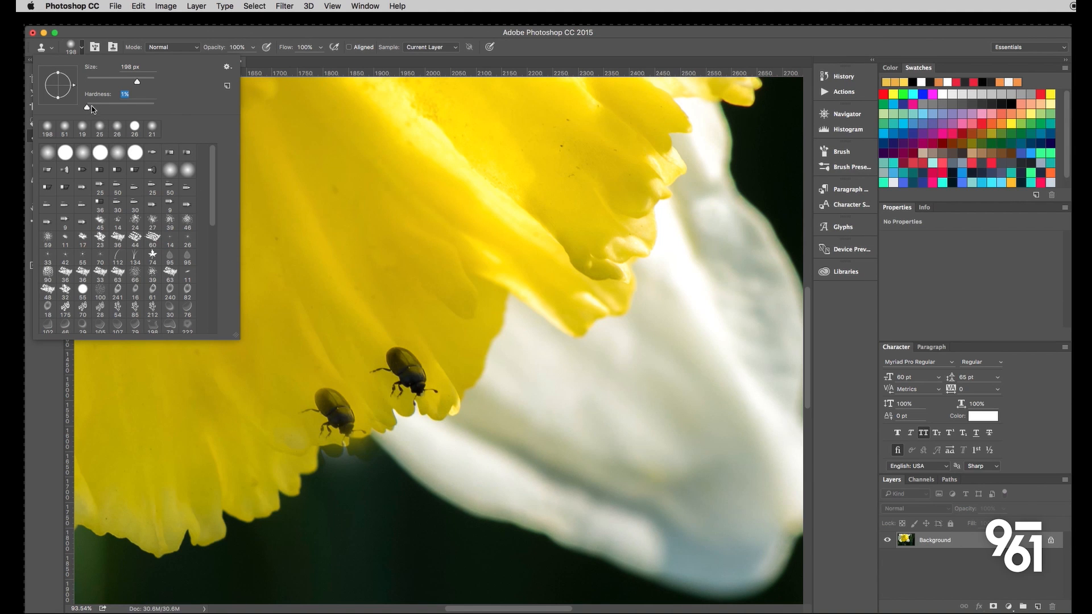
drag(91, 110, 156, 109)
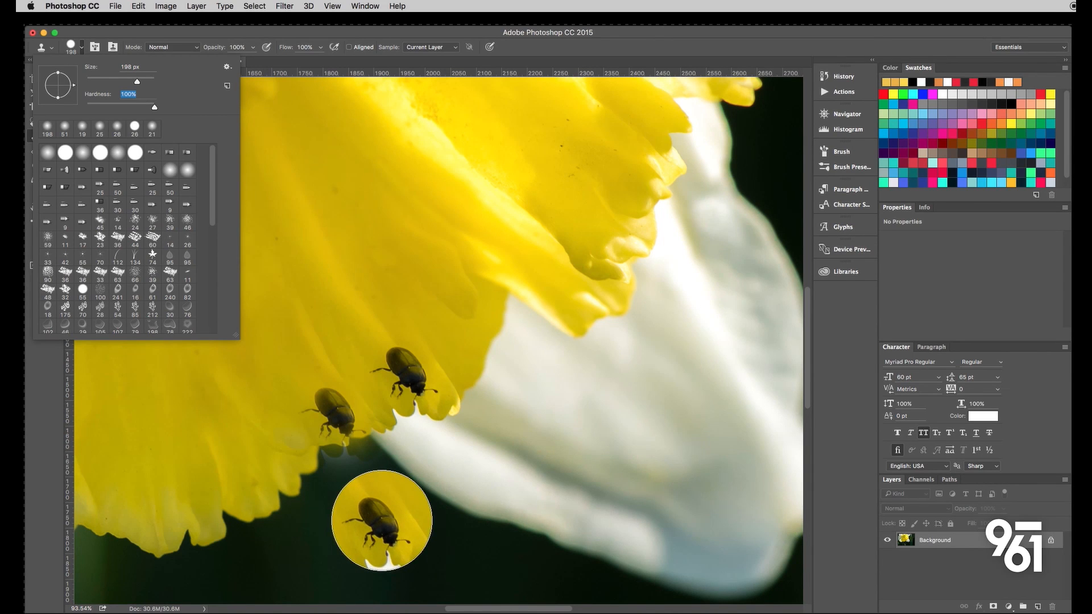
click(381, 520)
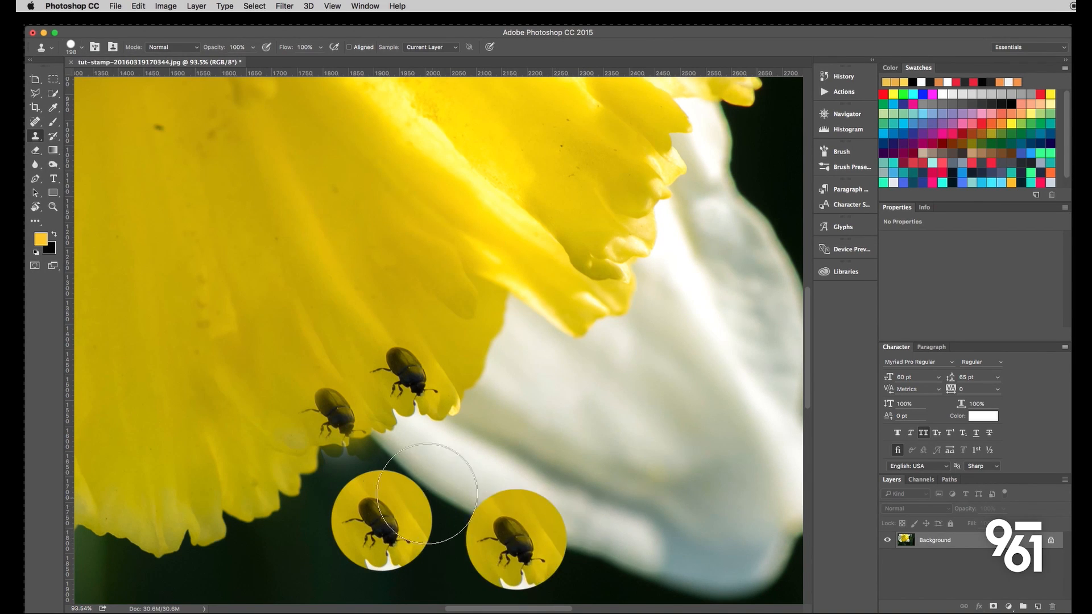
click(365, 522)
key(super+z)
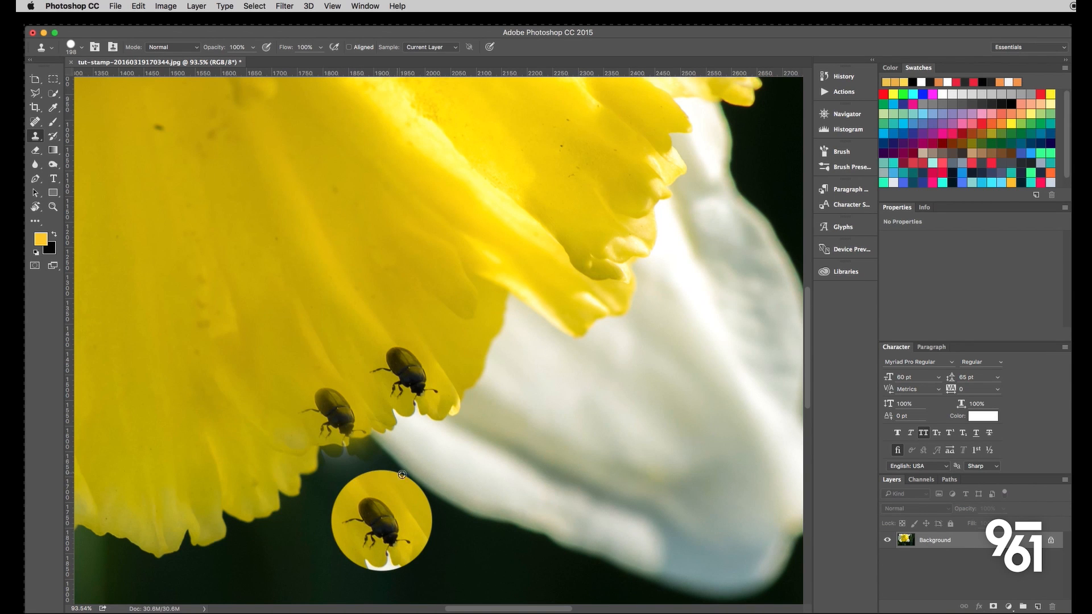
- Set the brush hardness to 0% and stamp a soft-edged beetle copy beside the hard-edged one
click(81, 49)
drag(155, 111, 85, 108)
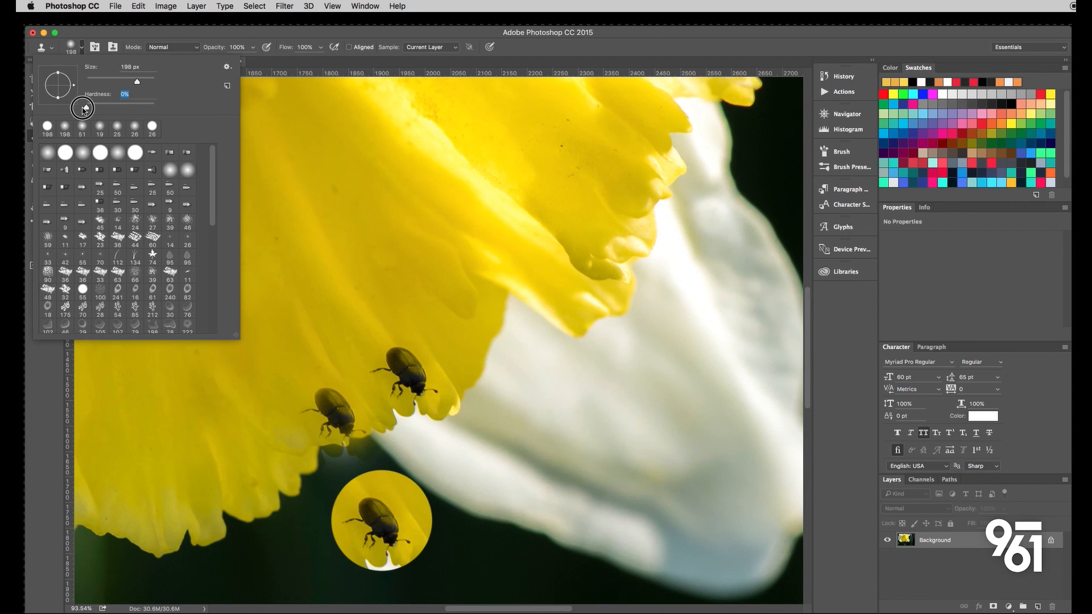
click(493, 519)
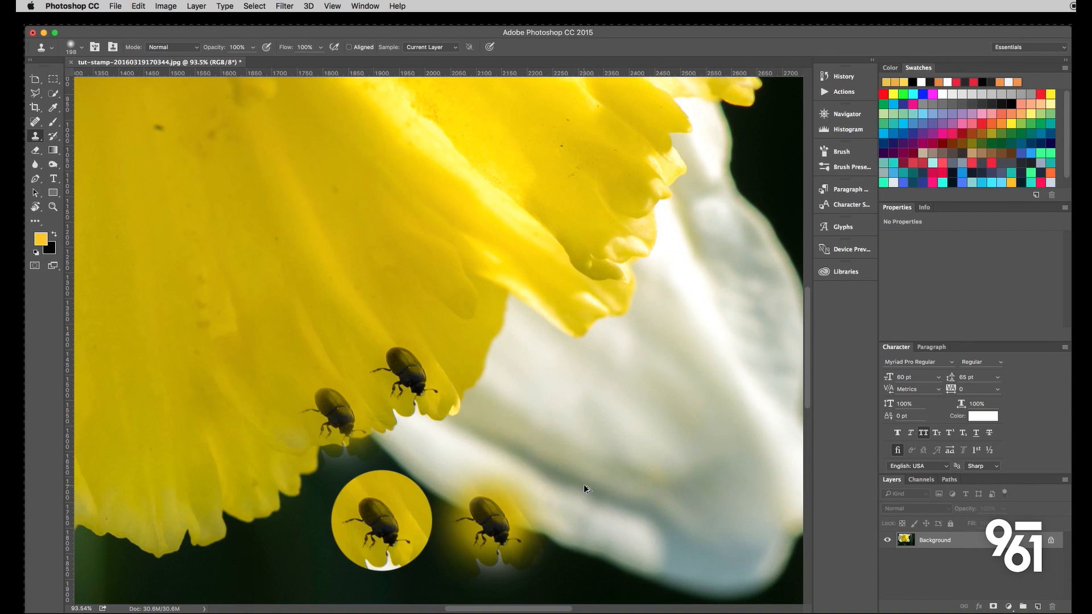
- Undo all the cloned beetle copies, leaving only the original beetle
key(alt+super+z)
key(alt+super+z)
key(alt+super+z)
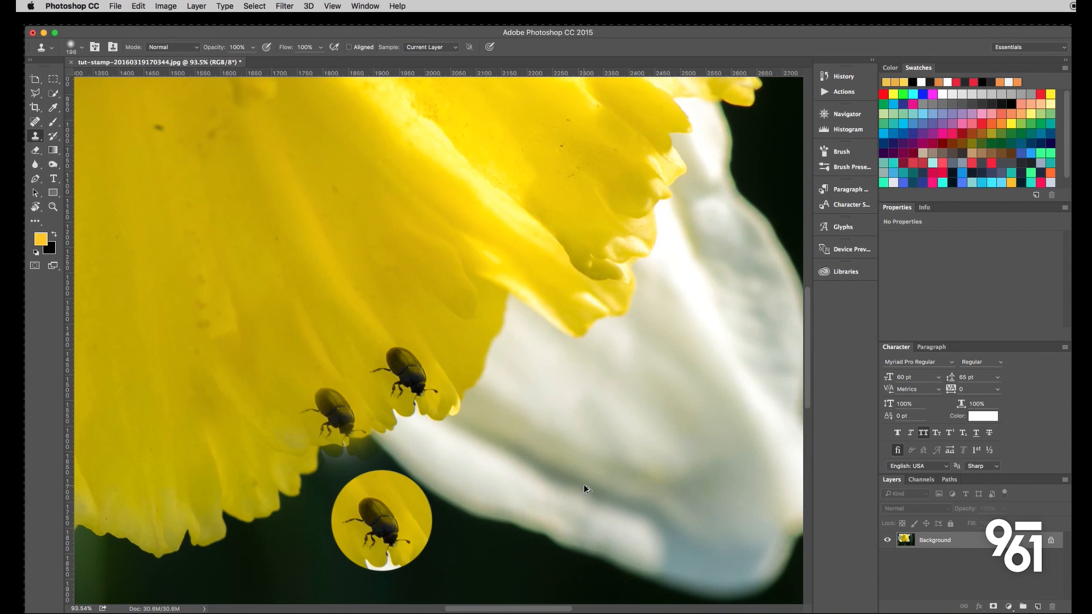
key(alt+super+z)
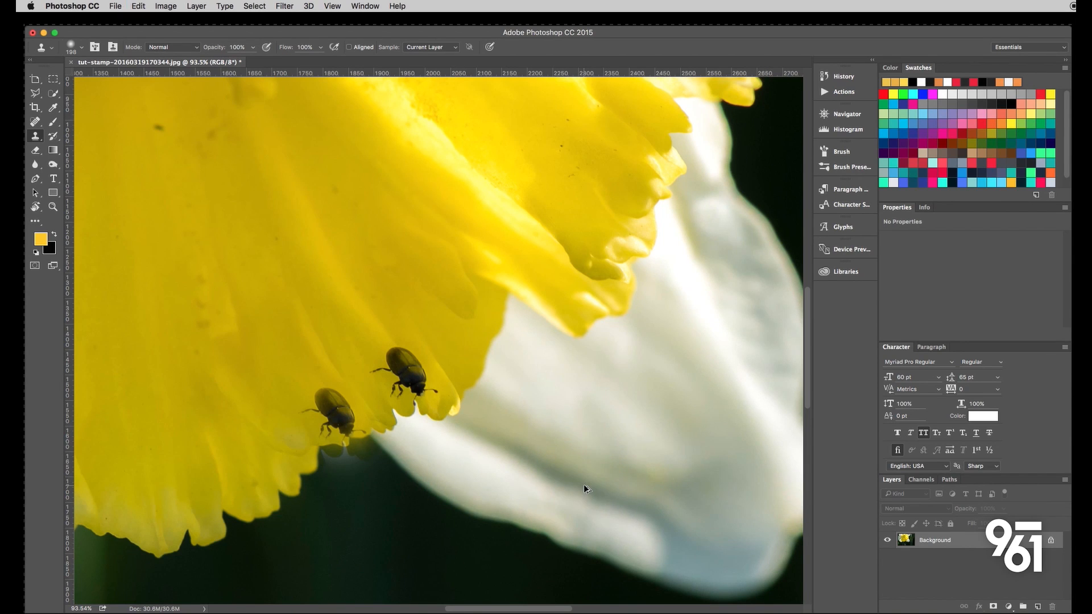
key(alt+super+z)
key(alt+super+z)
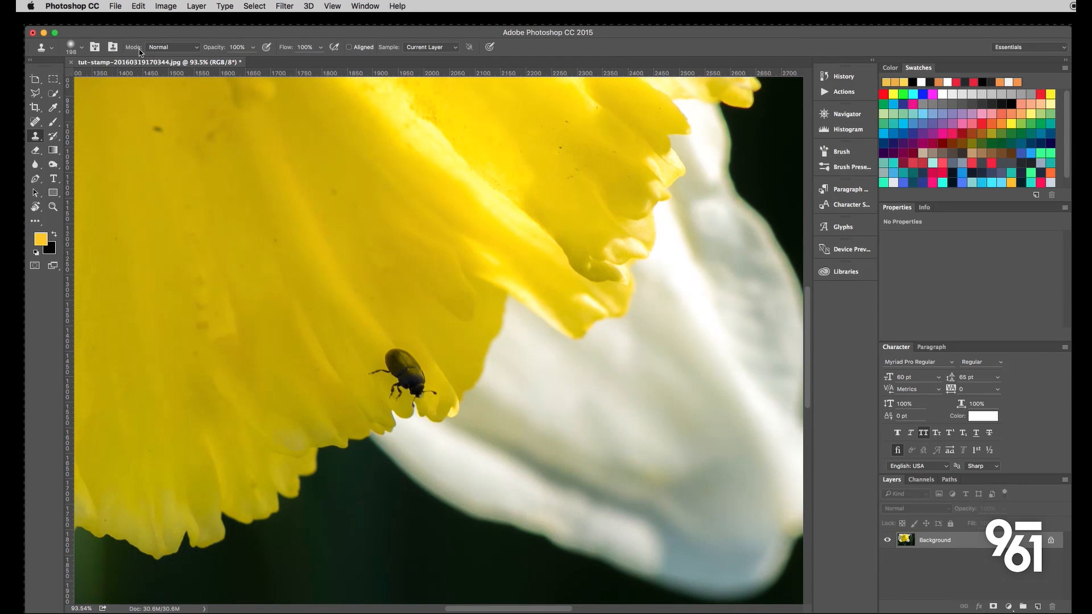
- Stamp soft-edged beetle copies on the petal edge down-left of the original and on the dark background below
click(83, 48)
click(86, 53)
drag(334, 434, 335, 418)
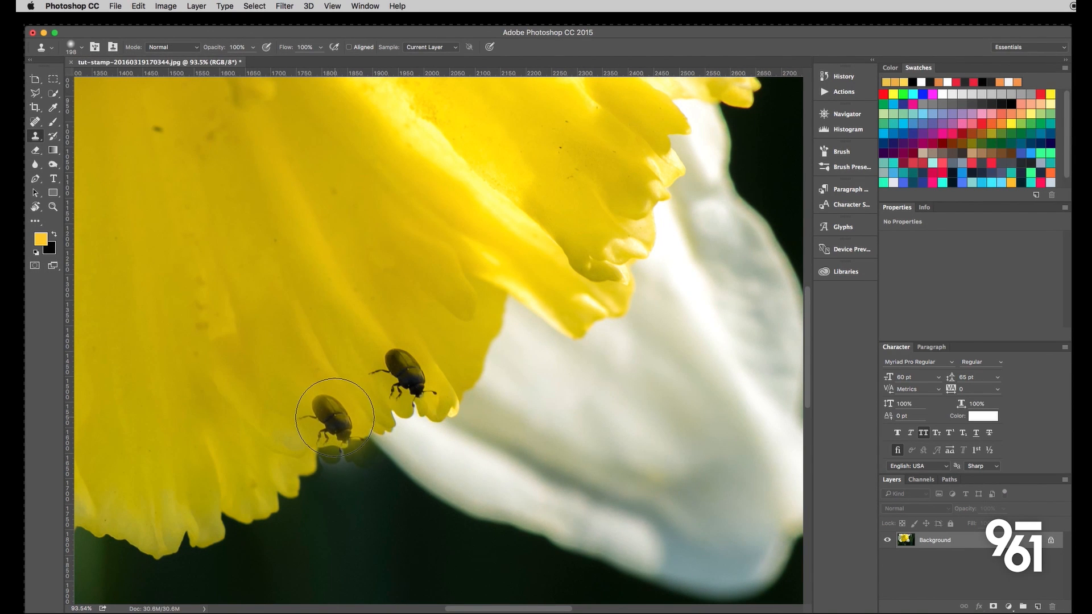
click(334, 415)
click(333, 415)
click(410, 550)
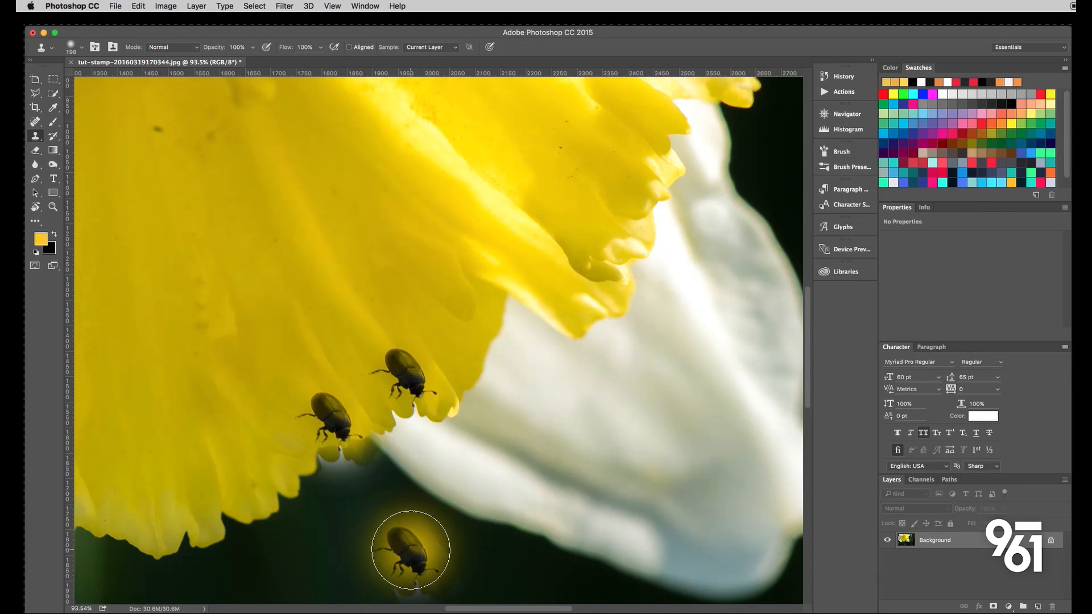
- Inspect how the cloned beetle's surroundings blend with the petal edge and background
alt+scroll(356, 489, up, 5)
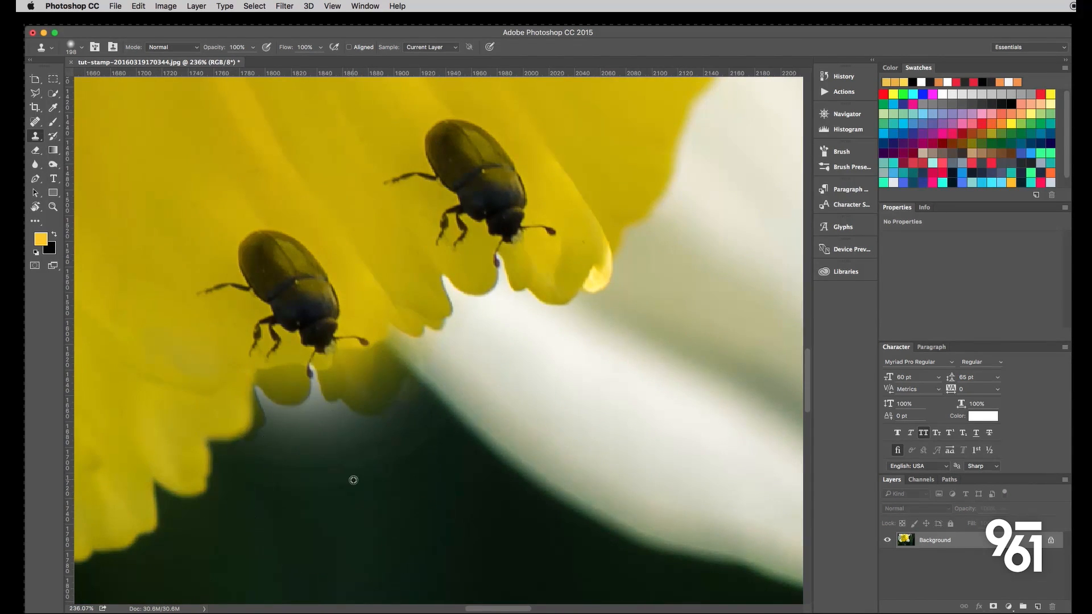
scroll(353, 480, down, 4)
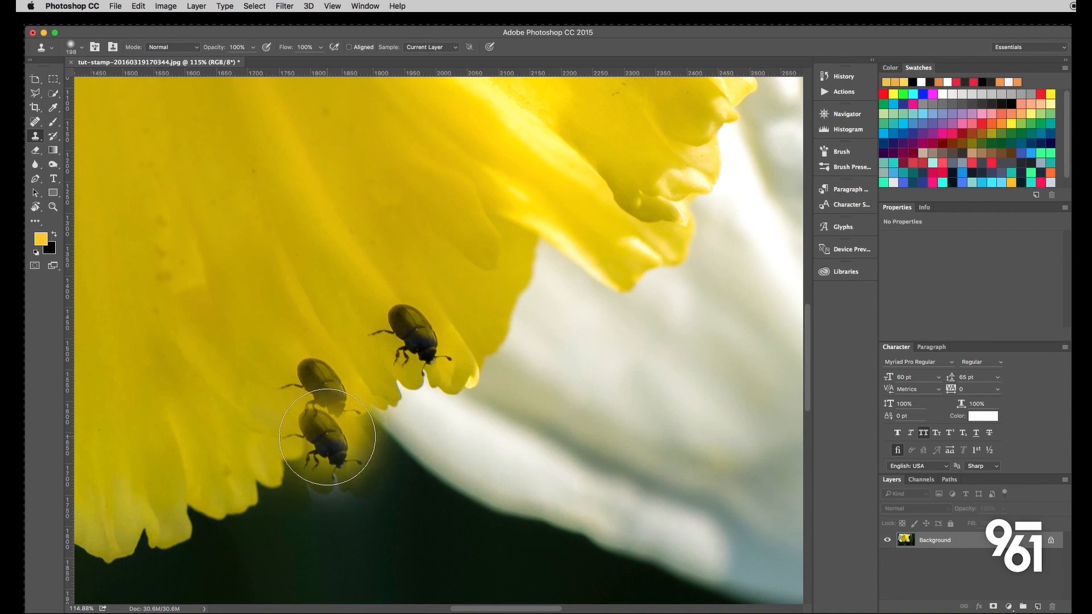
scroll(439, 496, down, 5)
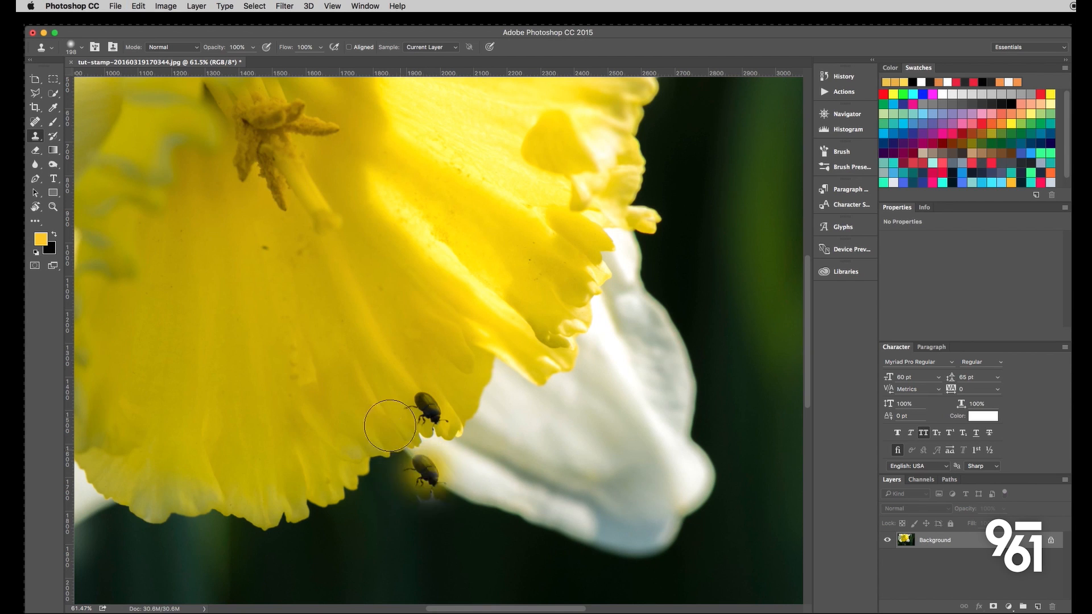
scroll(429, 409, up, 5)
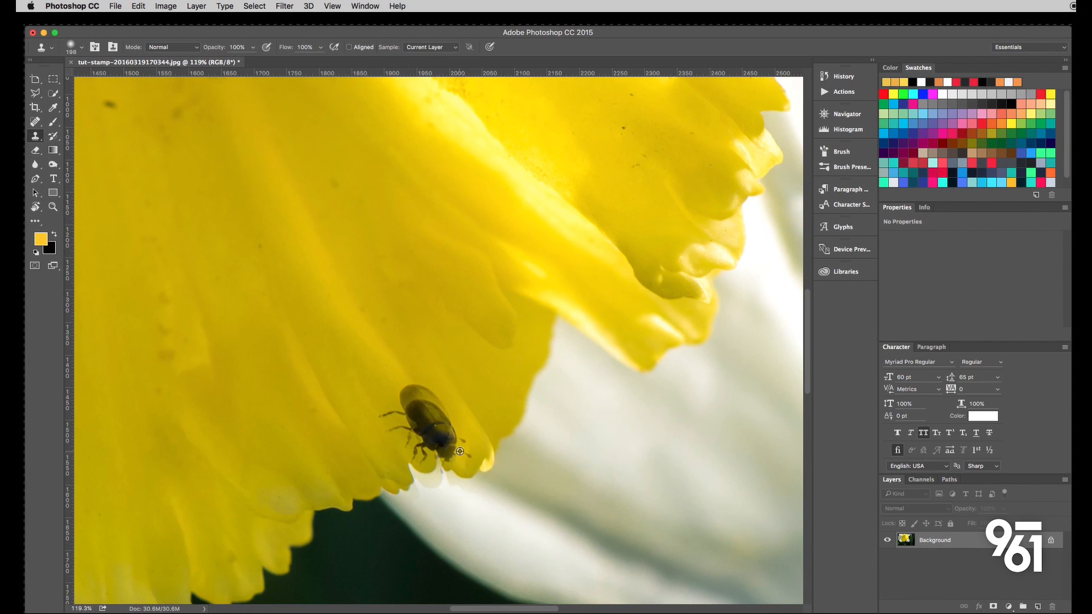
- Preview the soft-edged beetle clone on the petal edge and over the original beetle
scroll(433, 421, down, 5)
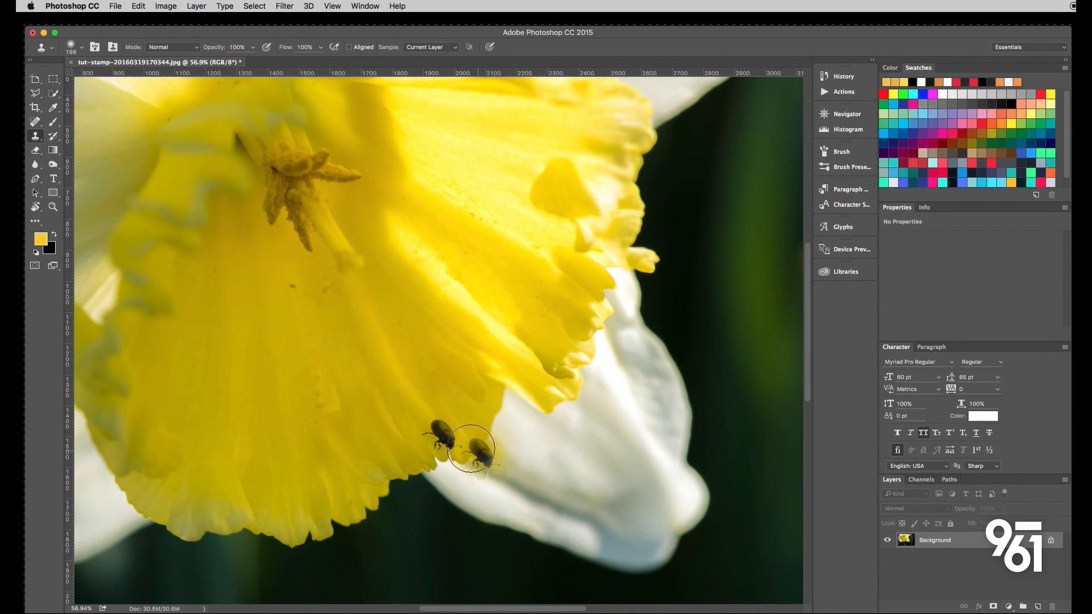
click(483, 452)
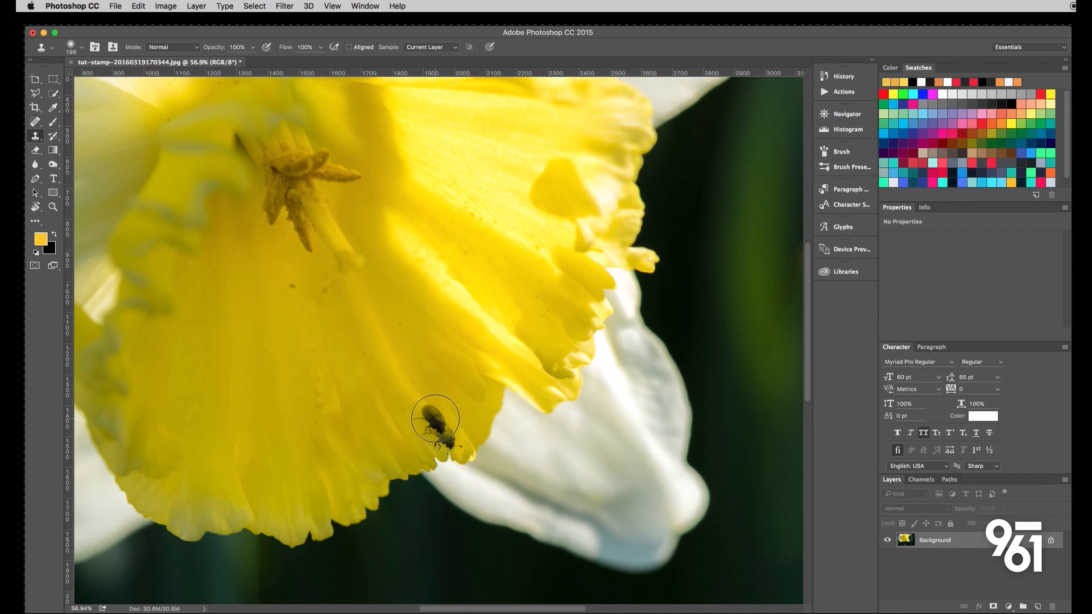
scroll(466, 450, up, 4)
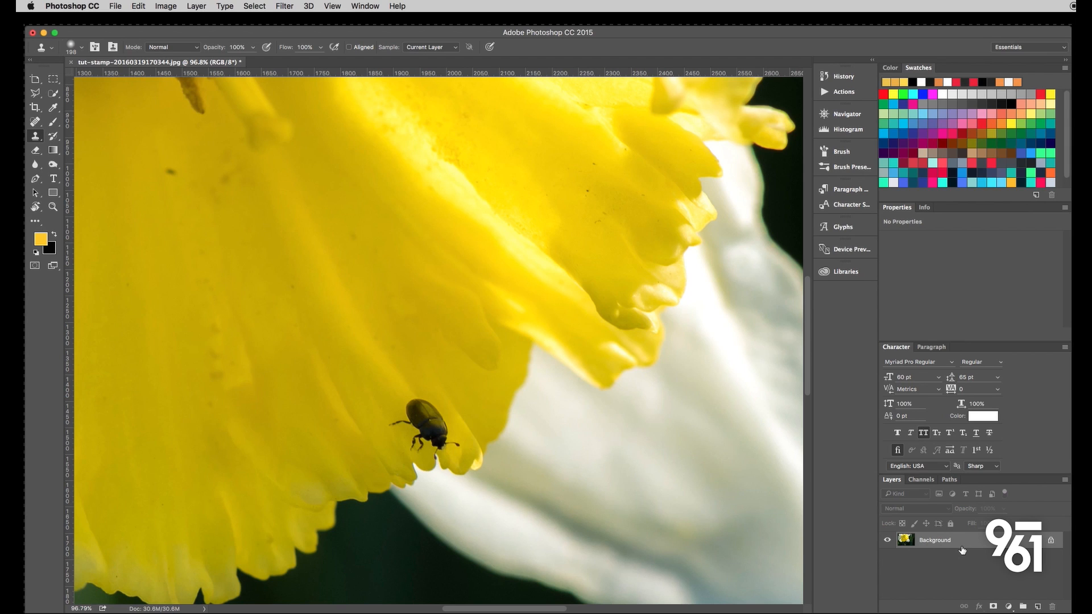
- Duplicate the Background layer and reduce the Clone Stamp brush size to 23 px
key(super+j)
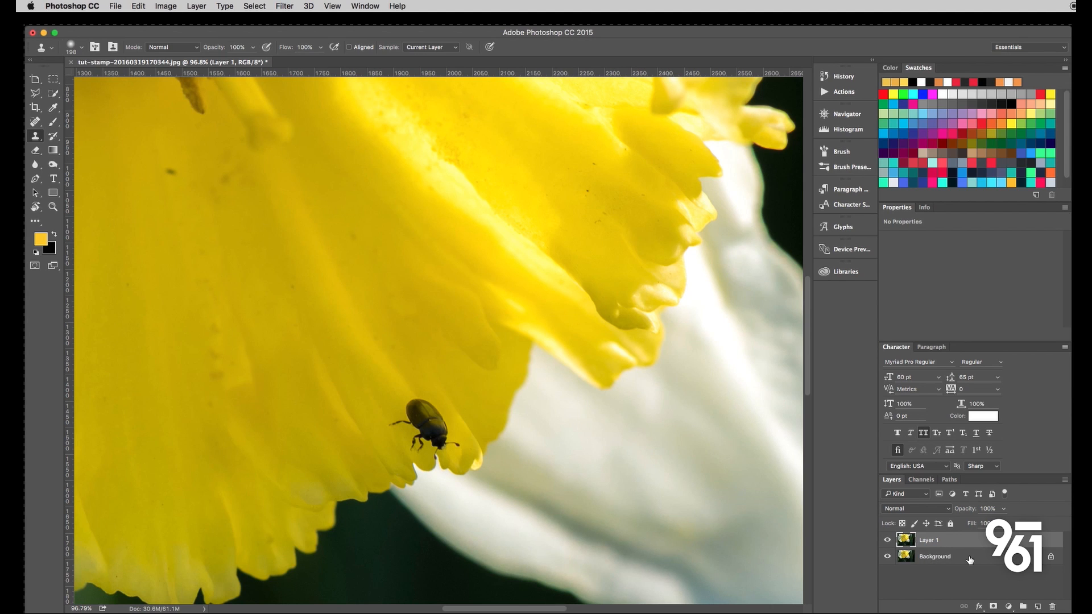
scroll(449, 438, up, 3)
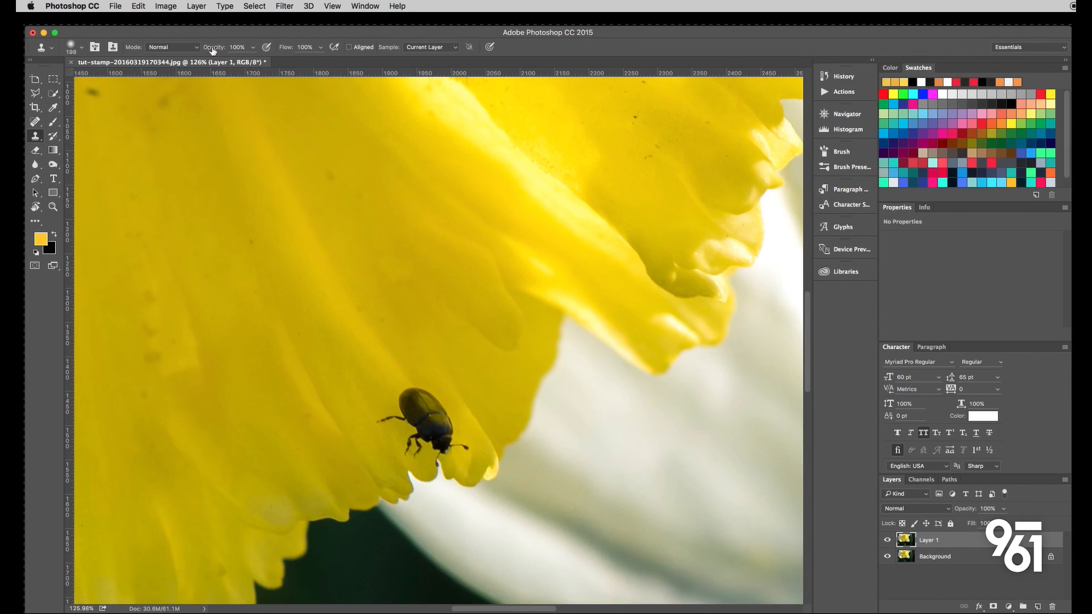
click(82, 48)
drag(131, 82, 97, 82)
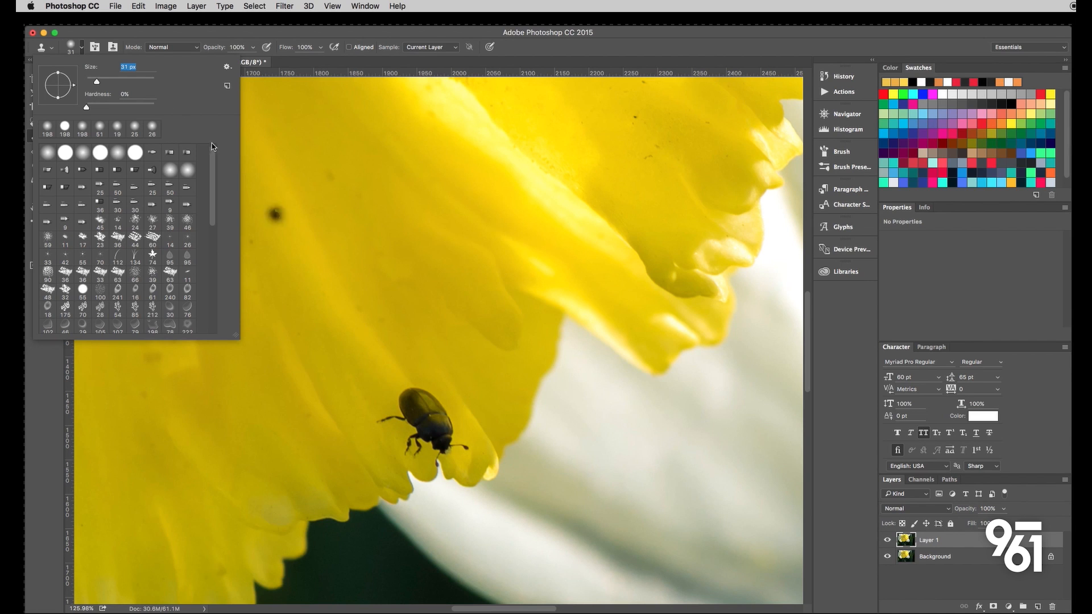
mouse_move(97, 85)
mouse_down()
mouse_move(111, 81)
mouse_move(94, 82)
mouse_up()
click(390, 291)
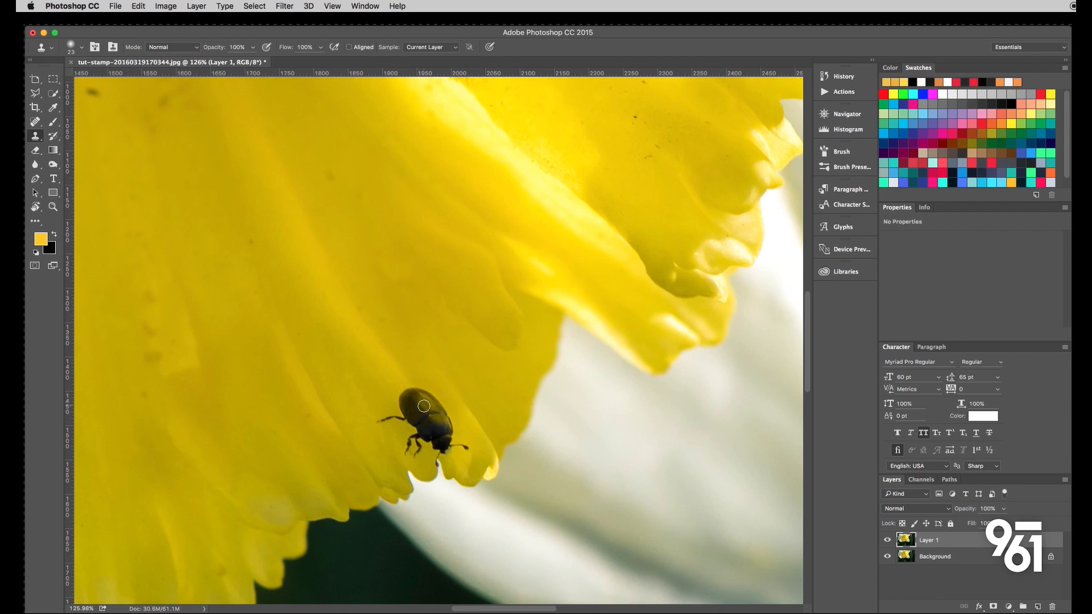
- Clone petal texture over the middle of the beetle's back with a diagonal stroke
scroll(379, 373, up, 2)
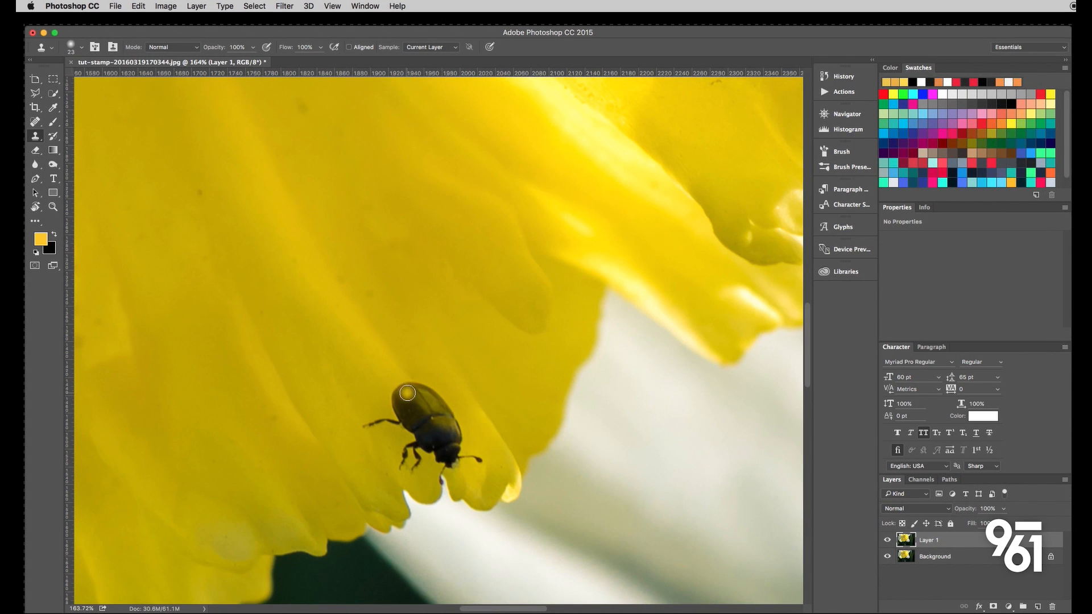
click(409, 396)
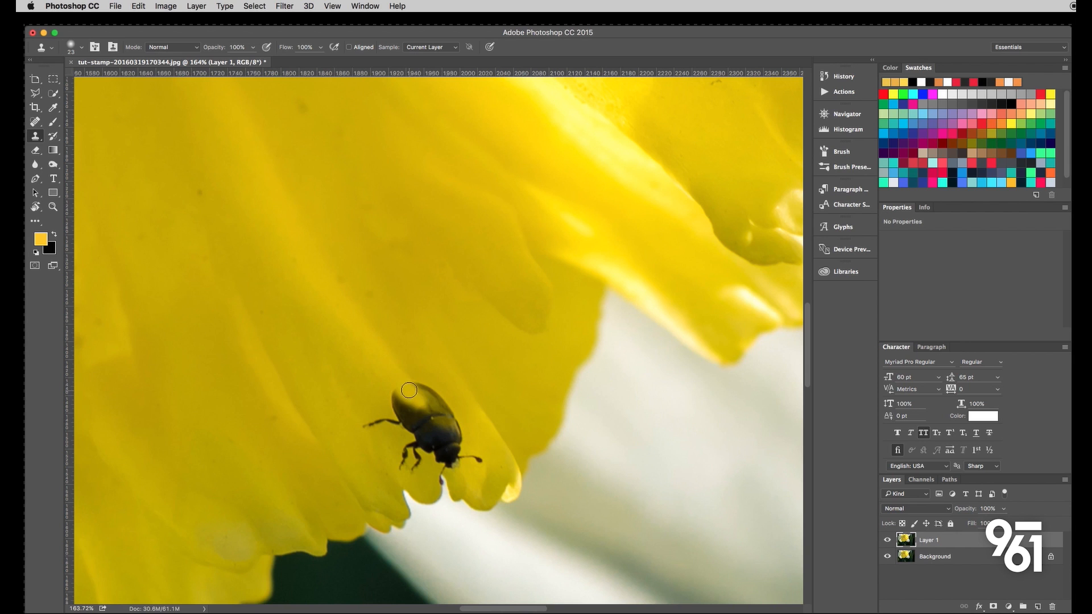
mouse_move(409, 390)
mouse_down()
mouse_move(426, 411)
mouse_move(384, 369)
mouse_move(448, 439)
mouse_up()
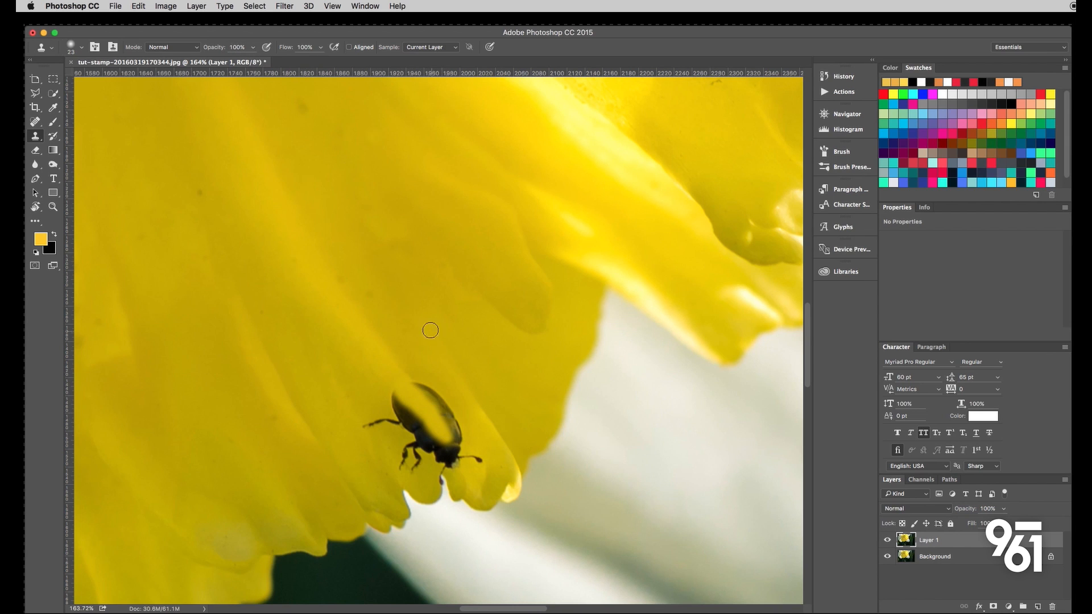
- Try one long clone stroke from the beetle across the petal edge onto the white petal, and undo it
mouse_move(406, 388)
mouse_down()
mouse_move(516, 499)
mouse_move(580, 536)
mouse_up()
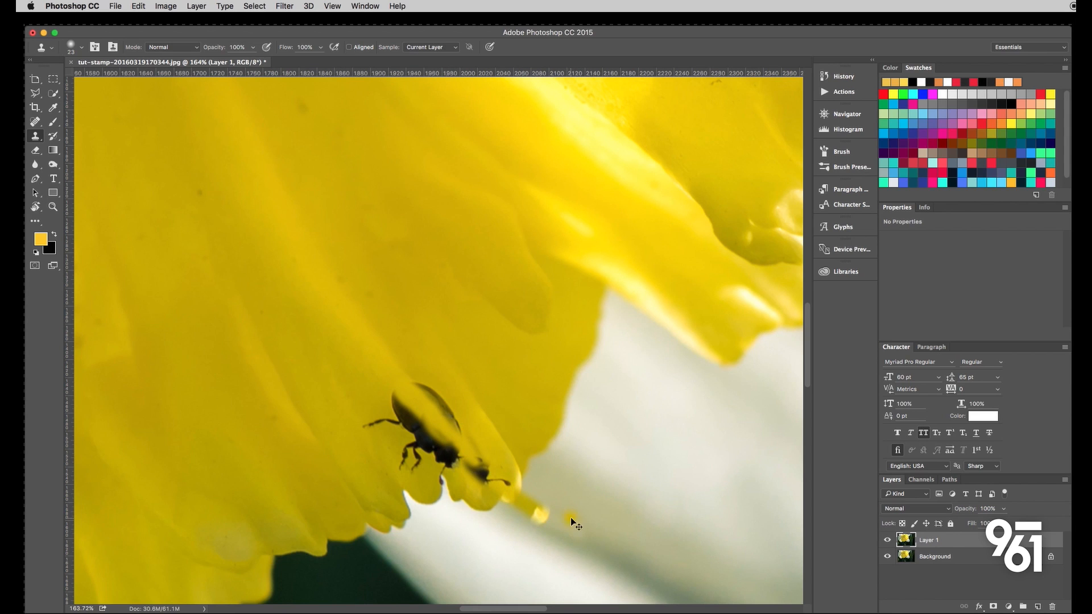
key(super+z)
click(571, 518)
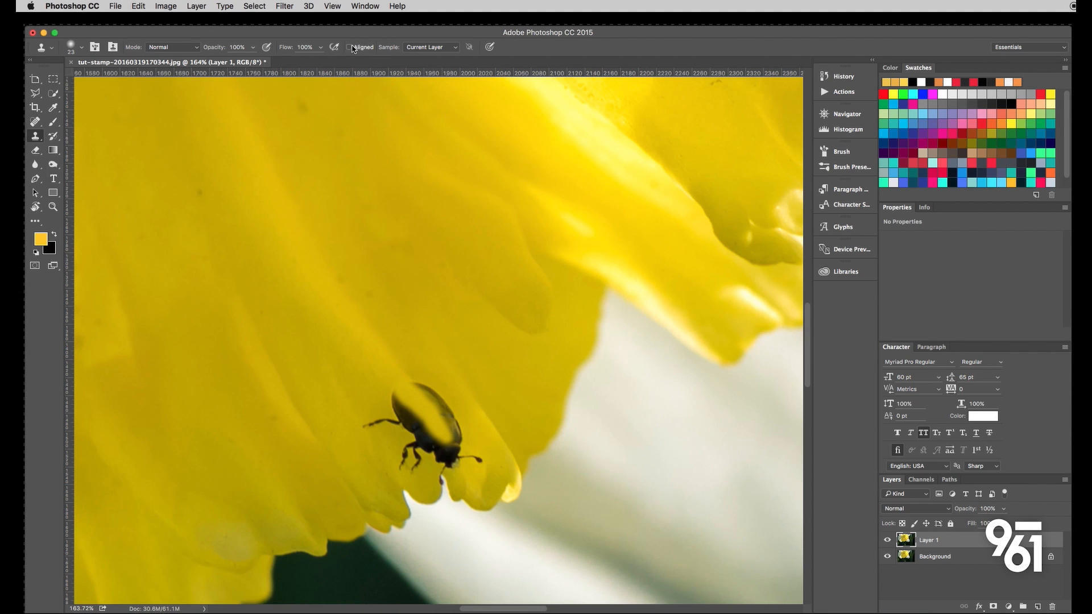
- With Aligned sampling on, clone petal texture over both side edges of the beetle's body
mouse_move(412, 412)
mouse_down()
mouse_move(404, 389)
mouse_move(421, 412)
mouse_move(402, 414)
mouse_move(398, 395)
mouse_move(413, 420)
mouse_up()
click(416, 414)
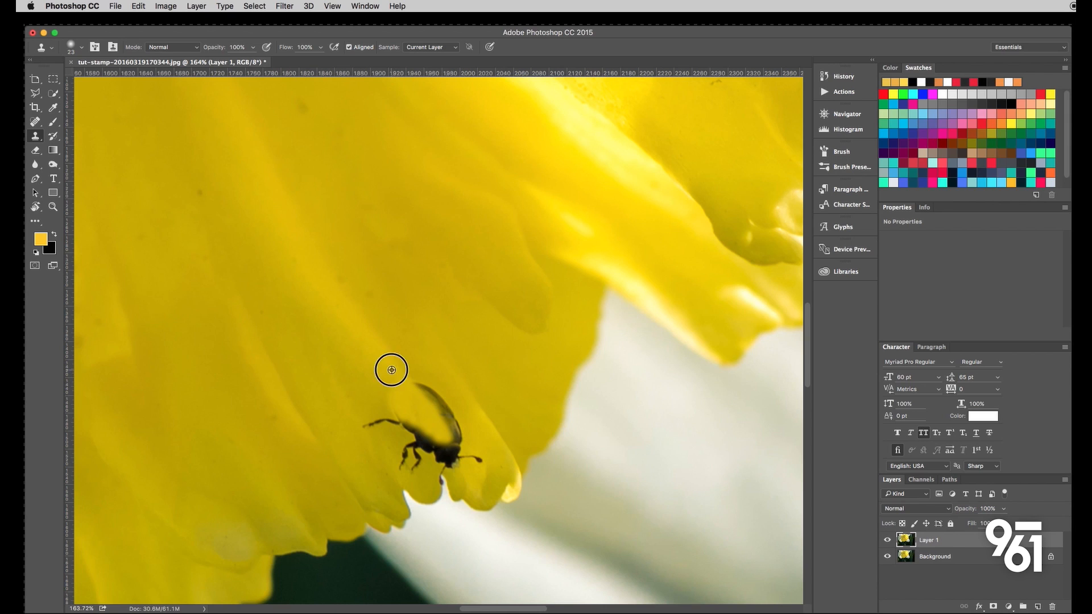
mouse_move(433, 399)
mouse_down()
mouse_move(452, 421)
mouse_move(455, 455)
mouse_move(450, 414)
mouse_move(424, 391)
mouse_up()
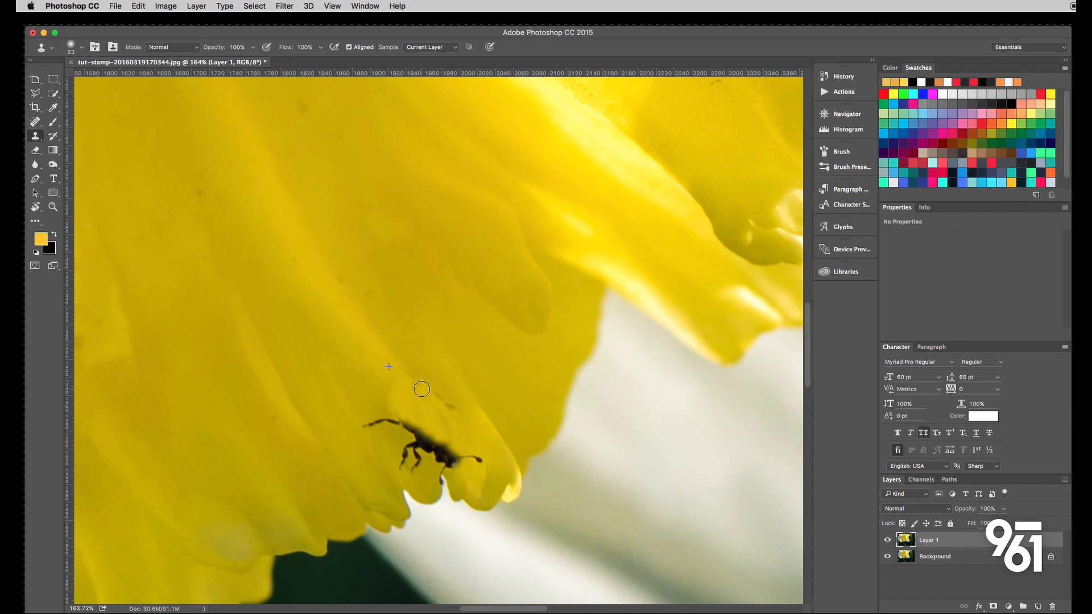
click(415, 386)
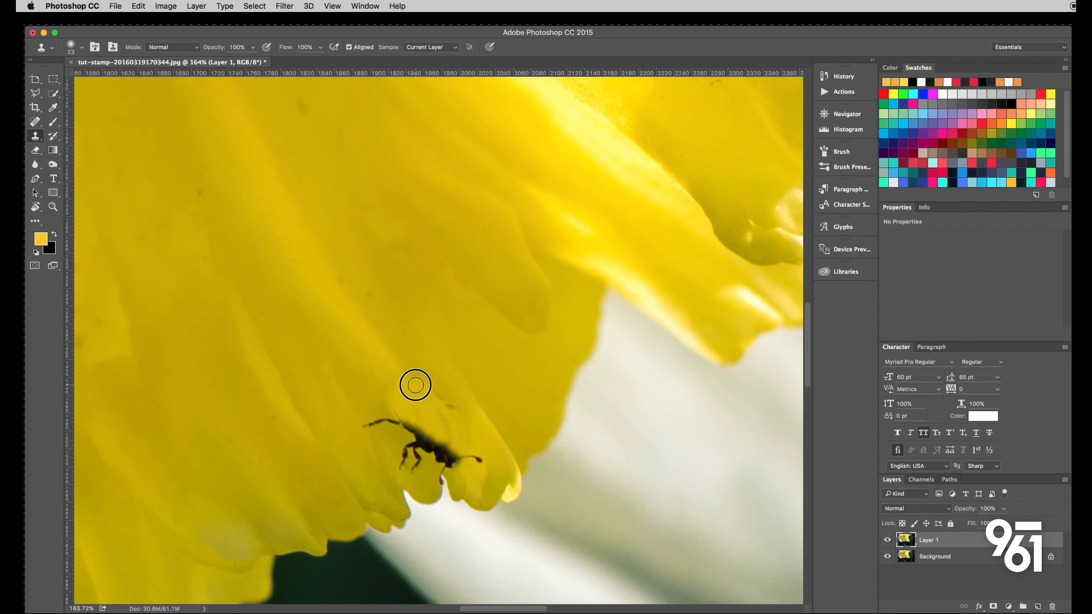
click(446, 409)
- Undo the clone strokes over the beetle's side edges, keeping only the stroke across its back
key(super+alt+z)
key(super+alt+z)
key(super+alt+z)
key(super+alt+z)
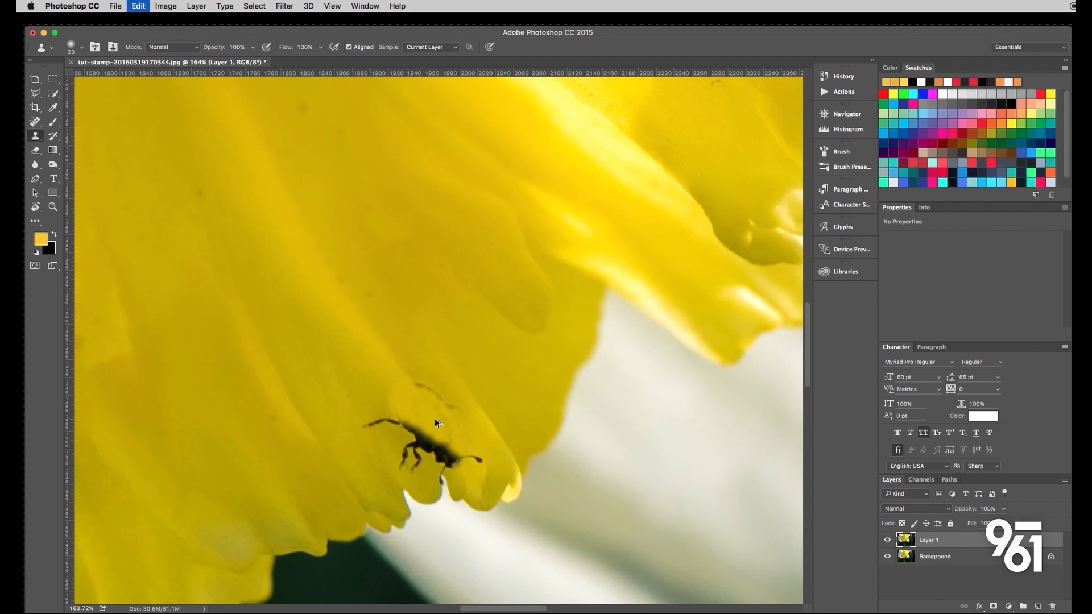
key(super+alt+z)
key(super+alt+z)
key(super+alt+z)
key(super+alt+z)
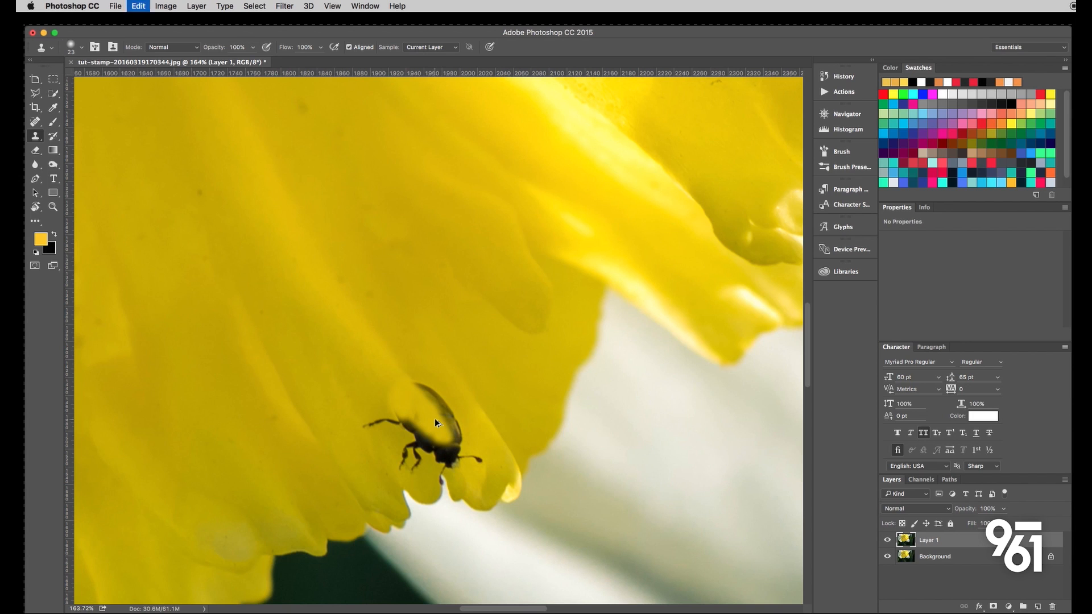
key(super+alt+z)
key(super+alt+z)
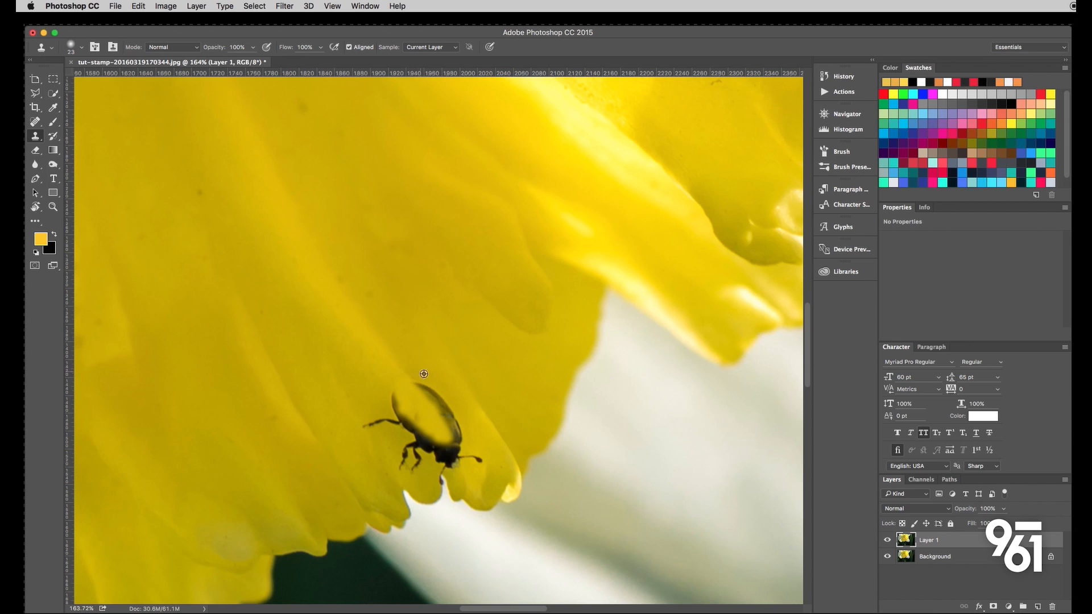
- Clone petal texture sampled beside the beetle over the right and left edges of its body
mouse_move(441, 397)
mouse_down()
mouse_move(450, 410)
mouse_move(438, 388)
mouse_move(459, 431)
mouse_up()
alt+click(475, 444)
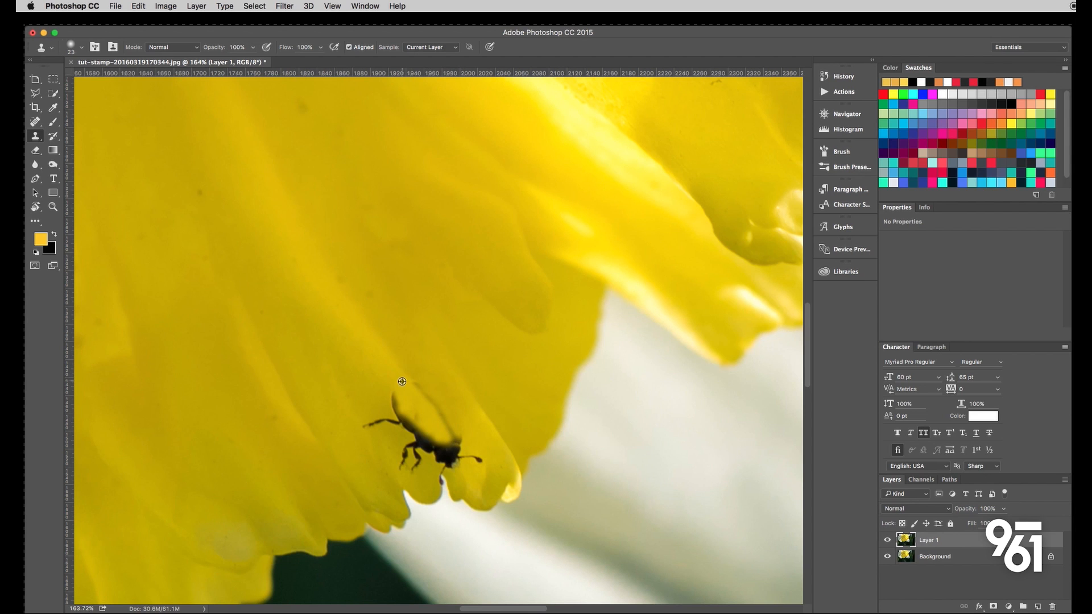
scroll(402, 410, down, 3)
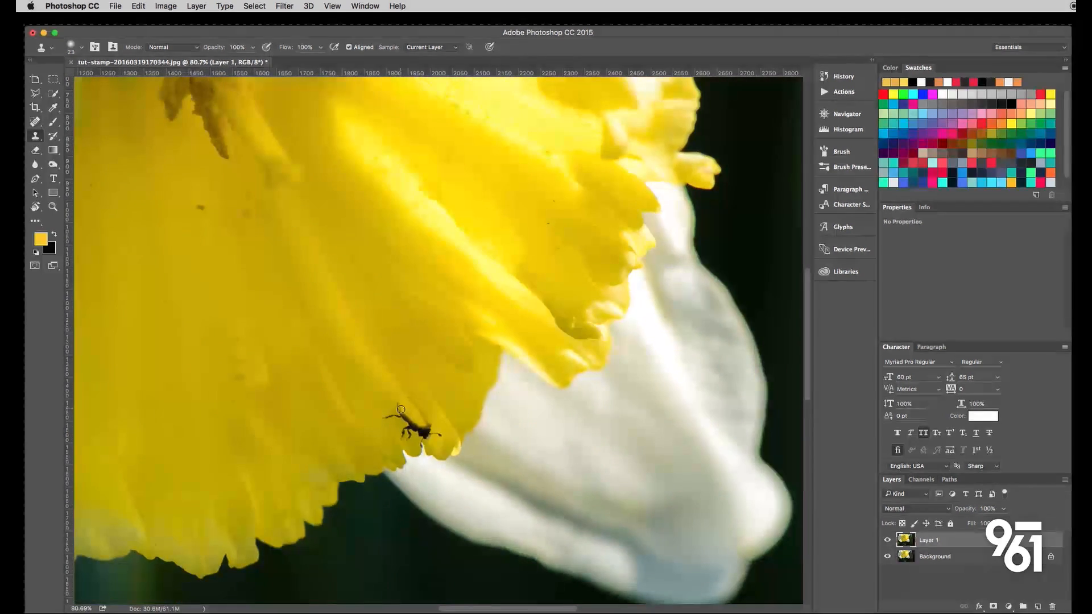
scroll(392, 409, up, 5)
alt+click(355, 386)
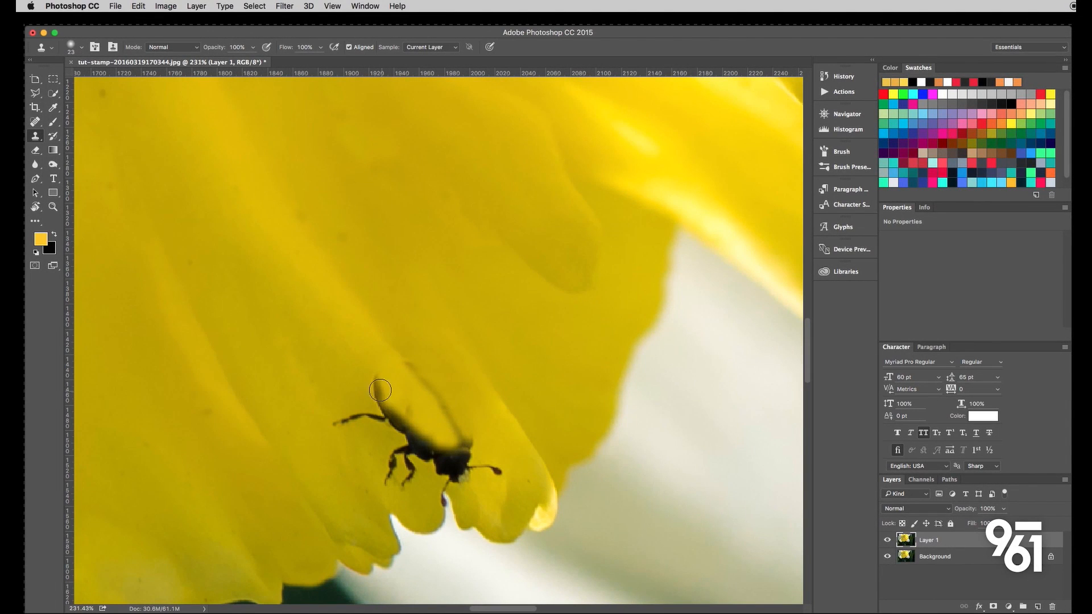
drag(380, 390, 381, 392)
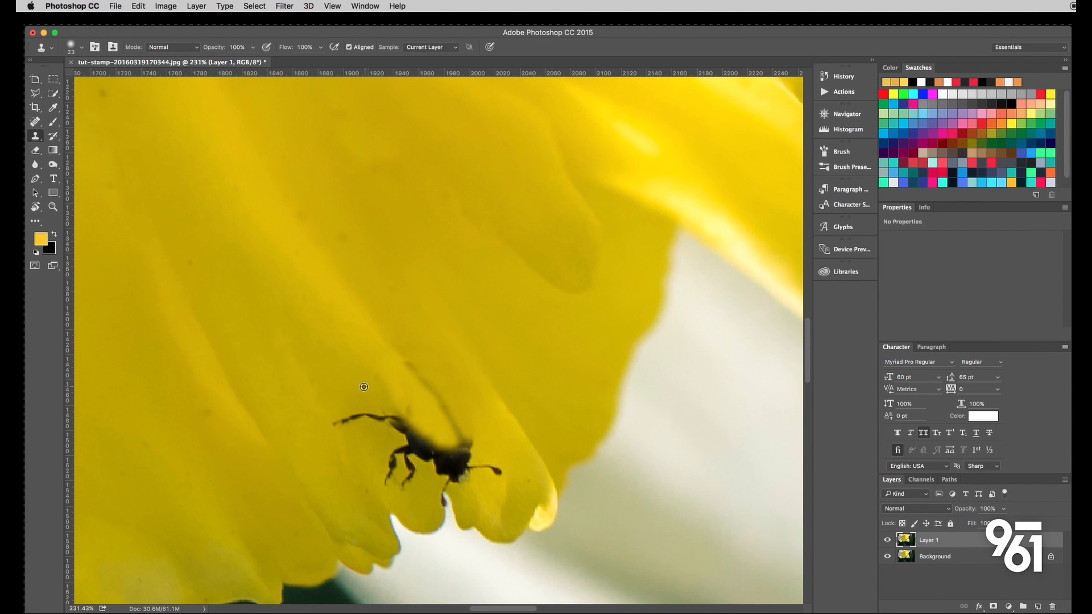
- Clone petal texture over the beetle's outstretched left leg and the remaining lower part of its back
alt+click(364, 387)
click(373, 381)
drag(358, 416, 390, 424)
mouse_move(385, 464)
mouse_down()
mouse_move(401, 458)
mouse_move(387, 450)
mouse_move(387, 422)
mouse_move(421, 451)
mouse_up()
alt+click(372, 430)
alt+click(379, 438)
- Delete the partly retouched layer and make a fresh duplicate of the Background layer
scroll(388, 434, down, 10)
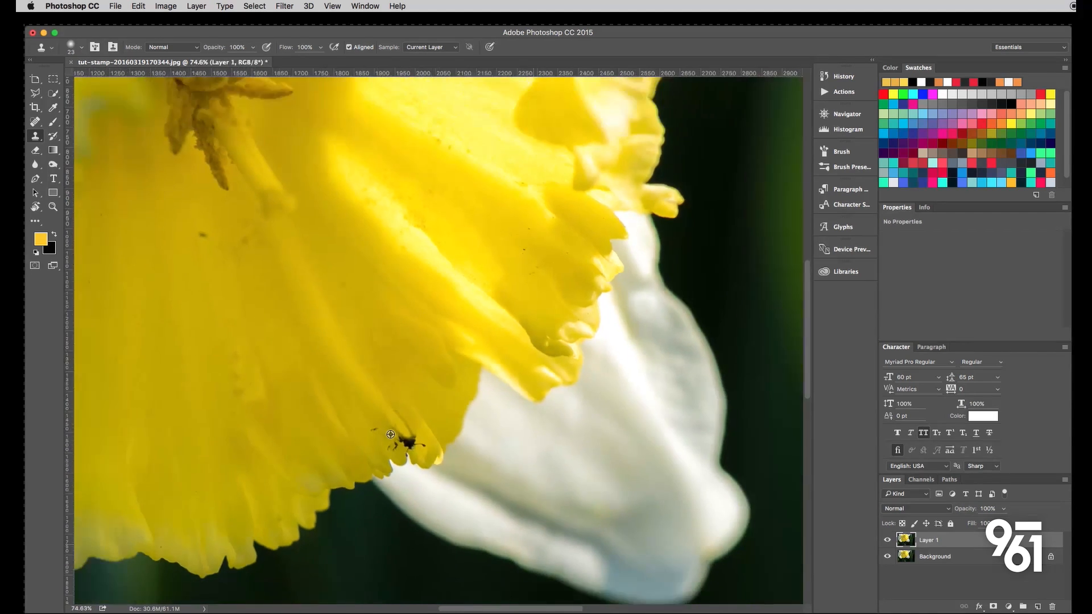
scroll(397, 439, up, 4)
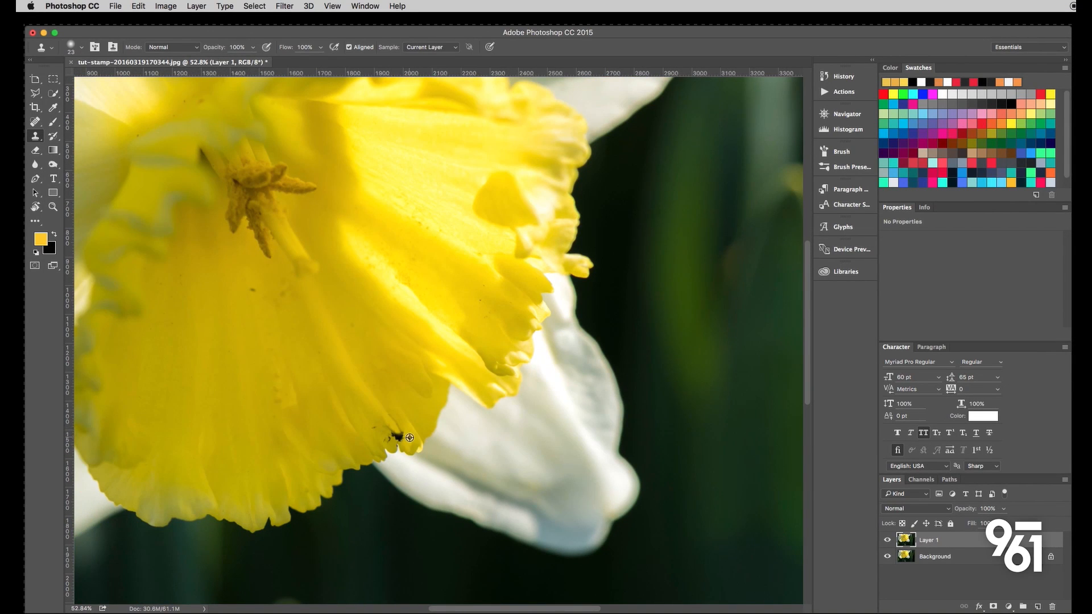
scroll(409, 438, up, 5)
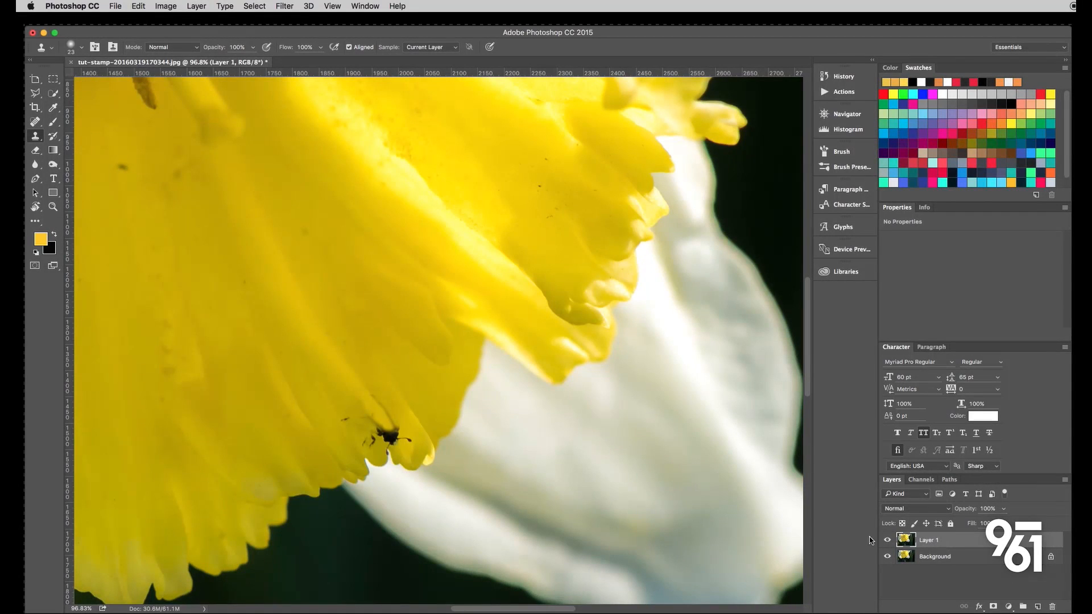
key(BackSpace)
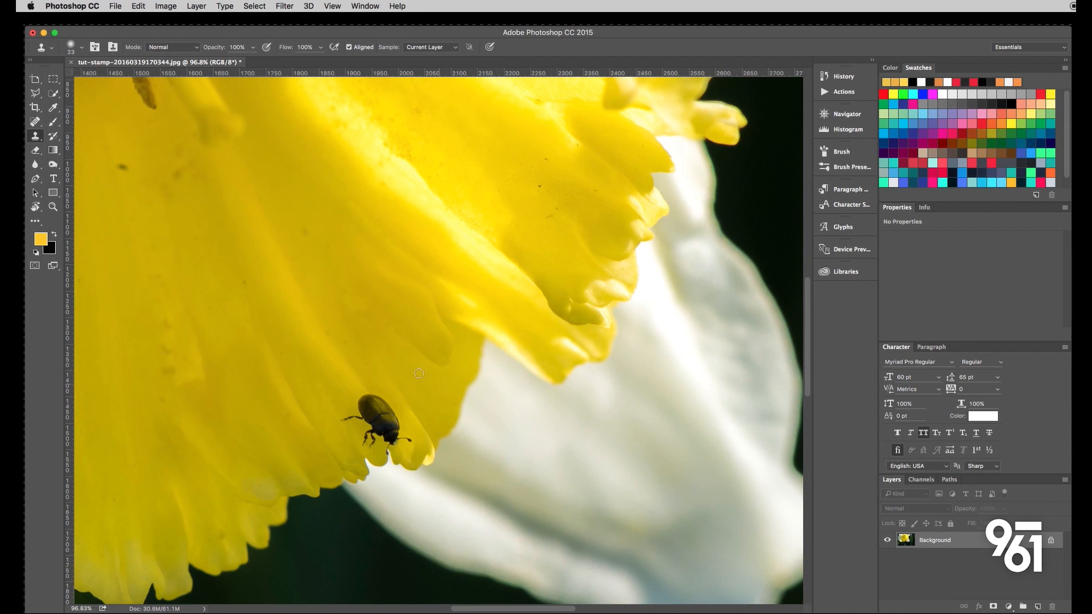
scroll(359, 370, down, 4)
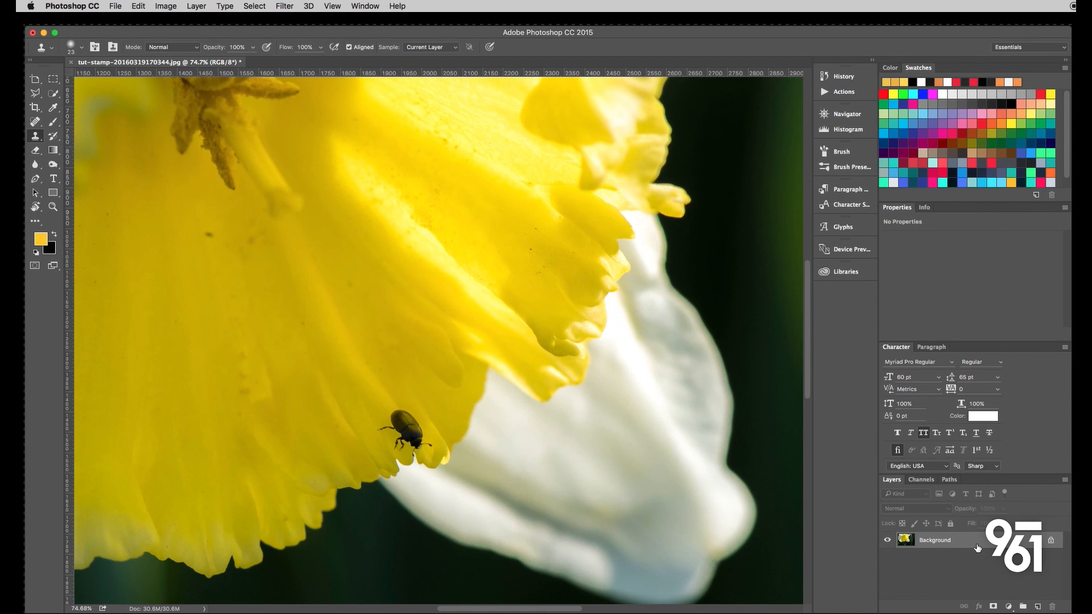
key(super+j)
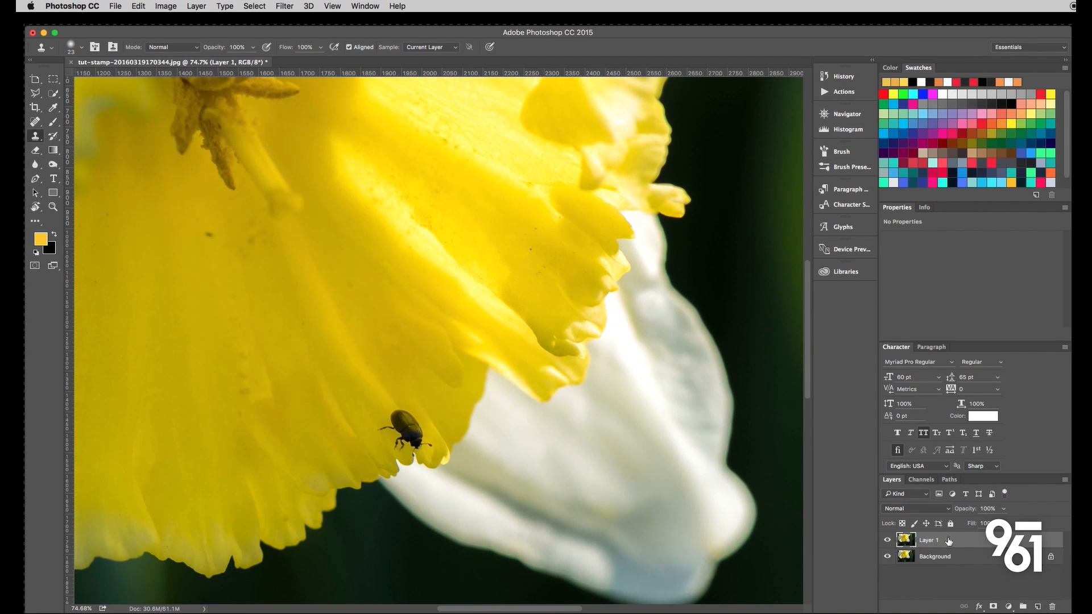
- Draw a freehand Lasso selection closely around the beetle, including its legs and antennae
scroll(680, 462, left, 3)
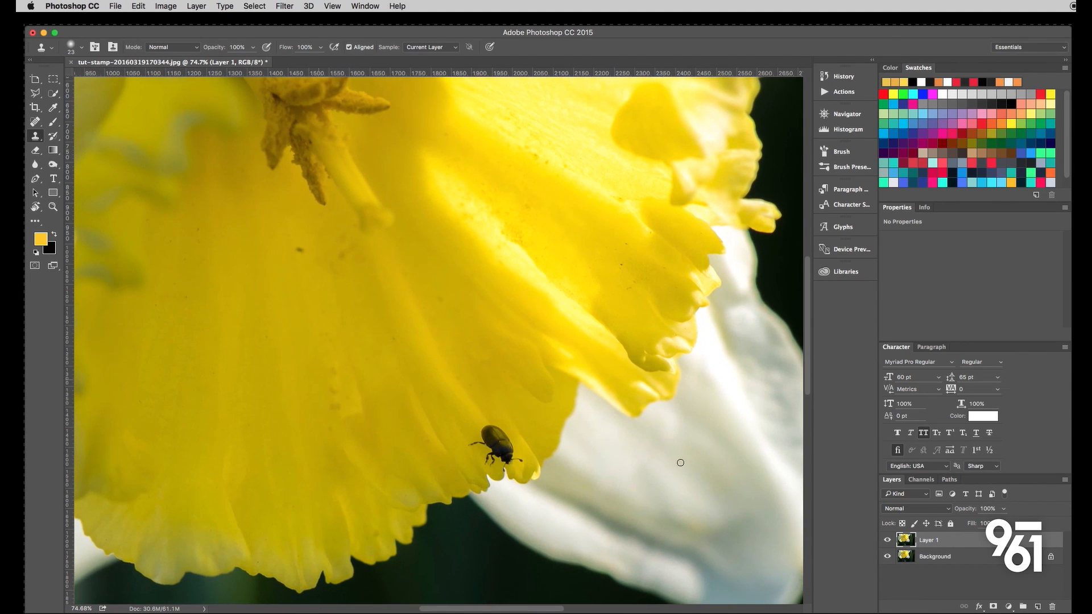
scroll(503, 436, up, 3)
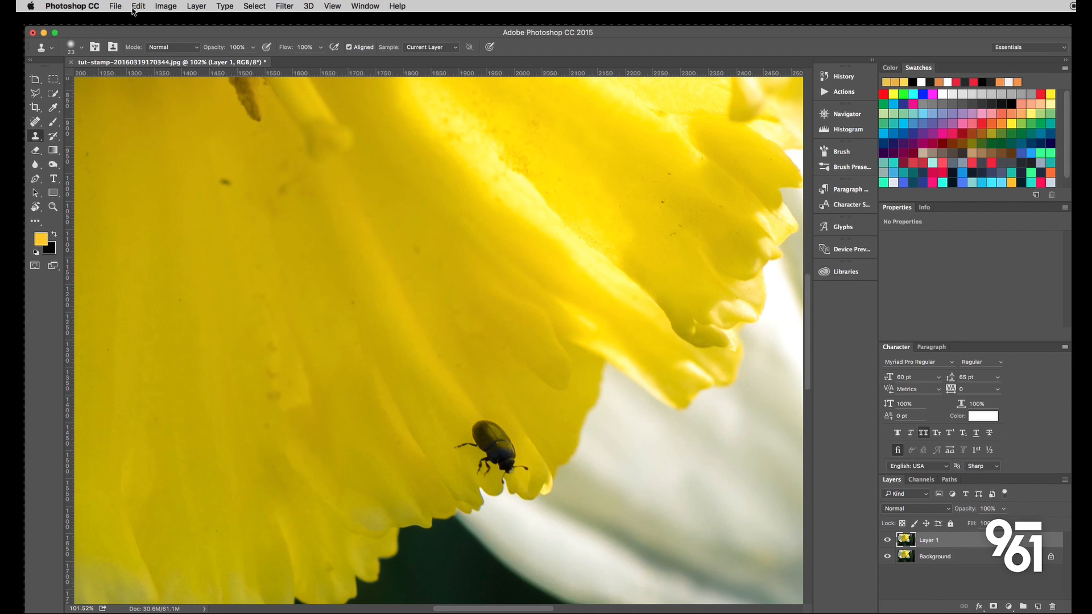
click(38, 97)
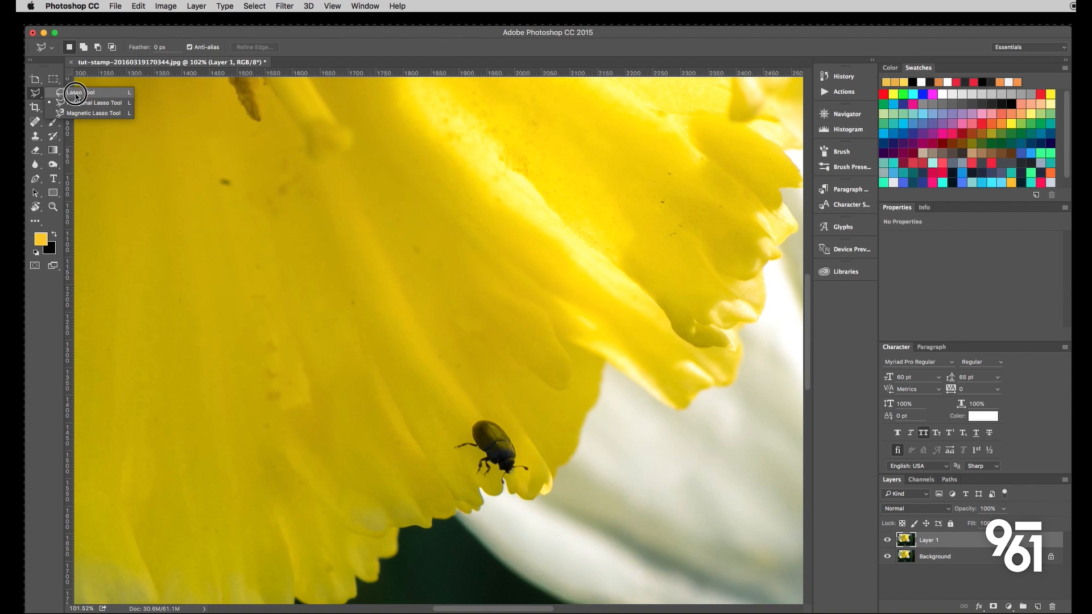
click(91, 93)
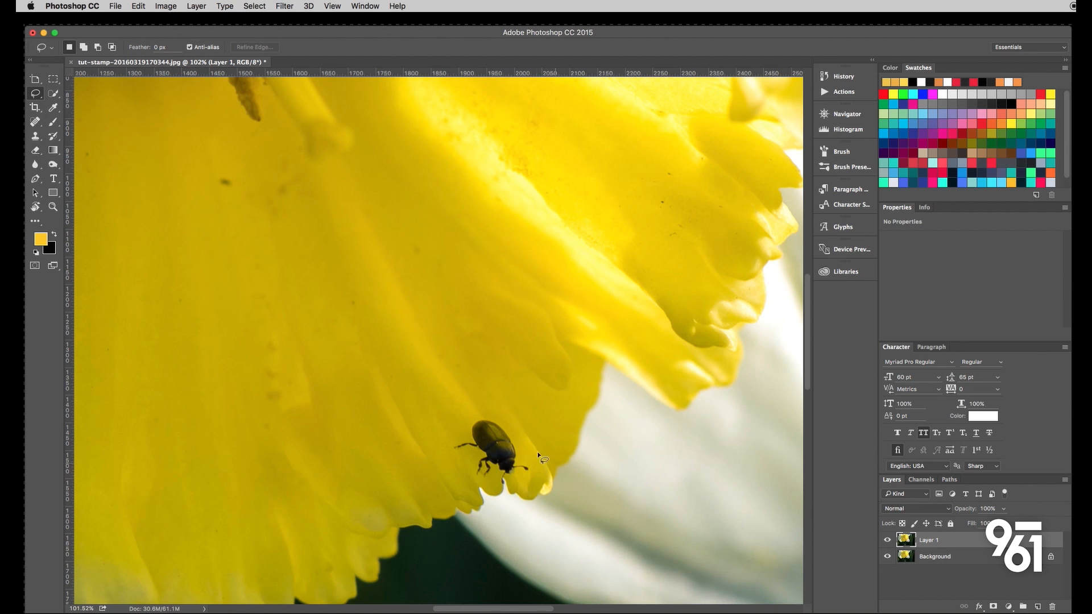
scroll(534, 453, up, 5)
mouse_move(503, 495)
mouse_down()
mouse_move(528, 483)
mouse_move(506, 467)
mouse_move(489, 415)
mouse_move(446, 375)
mouse_move(427, 373)
mouse_move(407, 390)
mouse_move(407, 415)
mouse_move(379, 432)
mouse_move(381, 447)
mouse_move(430, 453)
mouse_move(423, 497)
mouse_move(445, 500)
mouse_move(460, 483)
mouse_move(464, 512)
mouse_move(475, 515)
mouse_move(478, 501)
mouse_move(509, 489)
mouse_up()
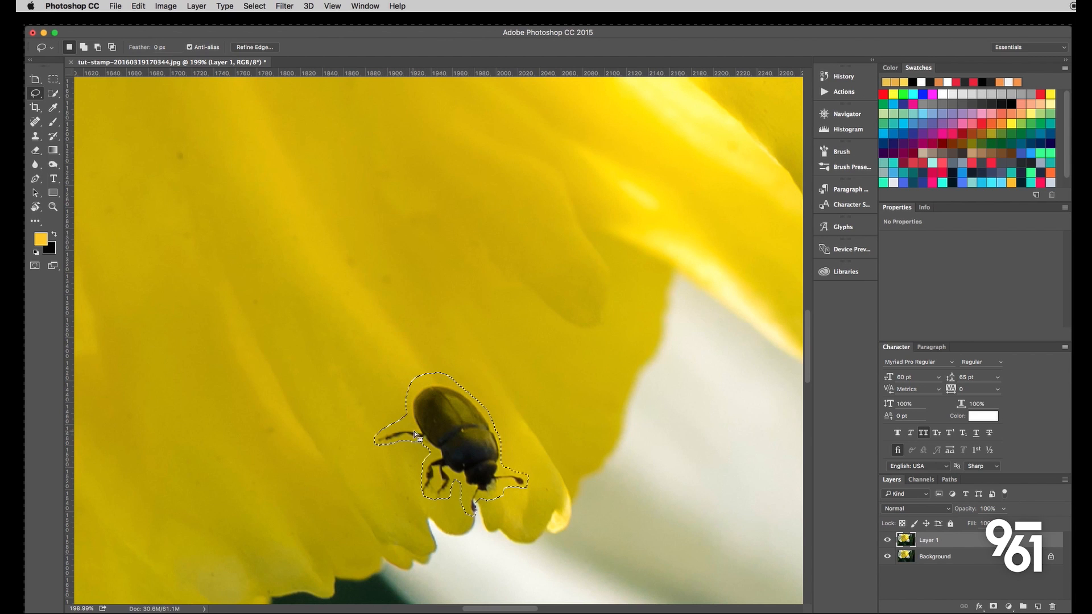
- Fill the beetle selection with Content-Aware contents in Normal mode at 100% opacity, and deselect
scroll(405, 408, down, 5)
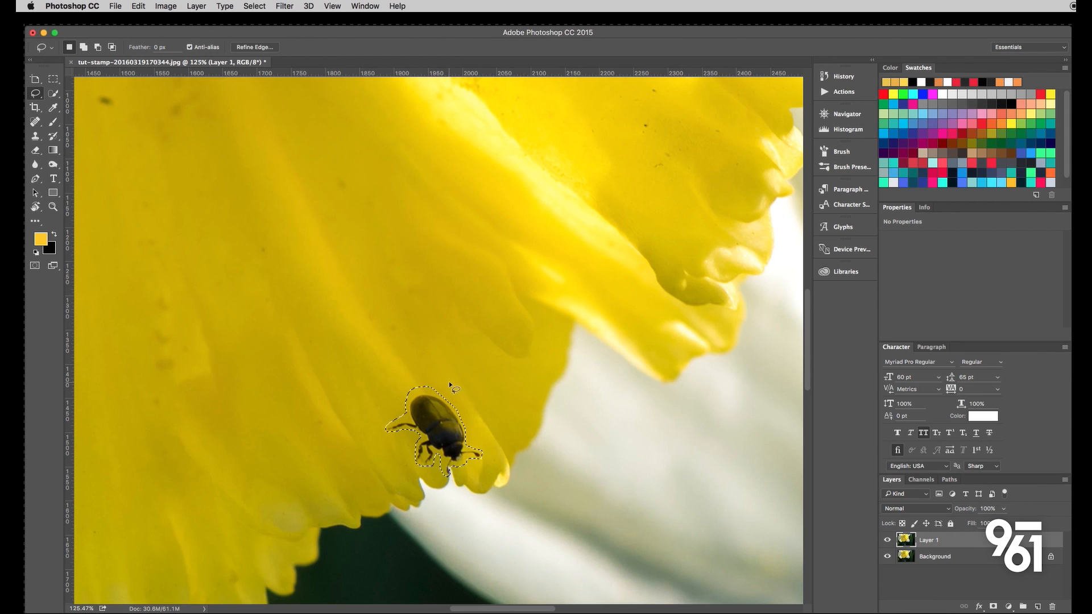
click(140, 7)
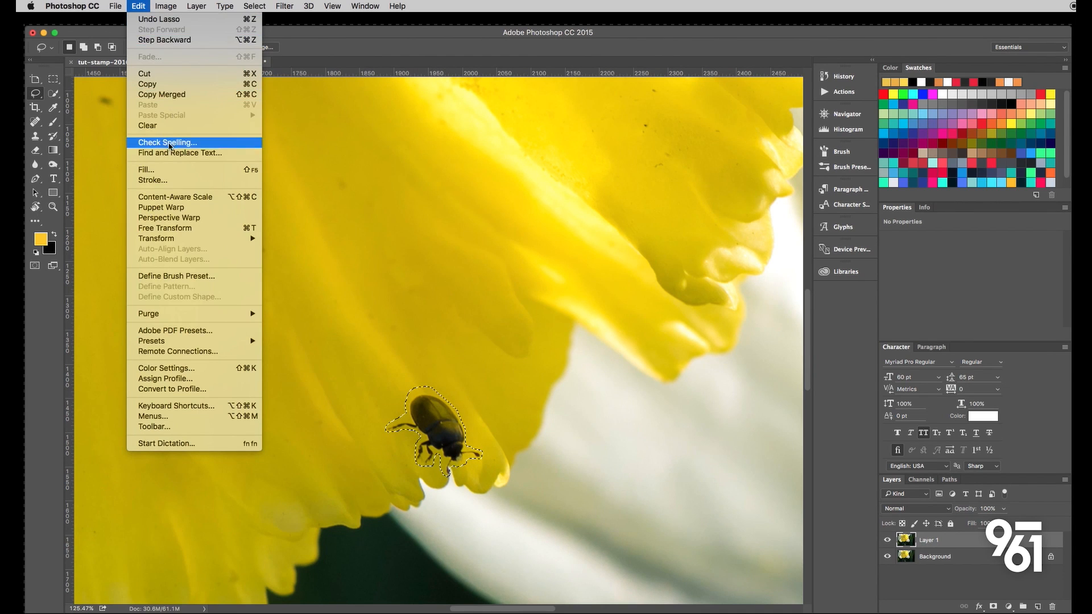
click(153, 171)
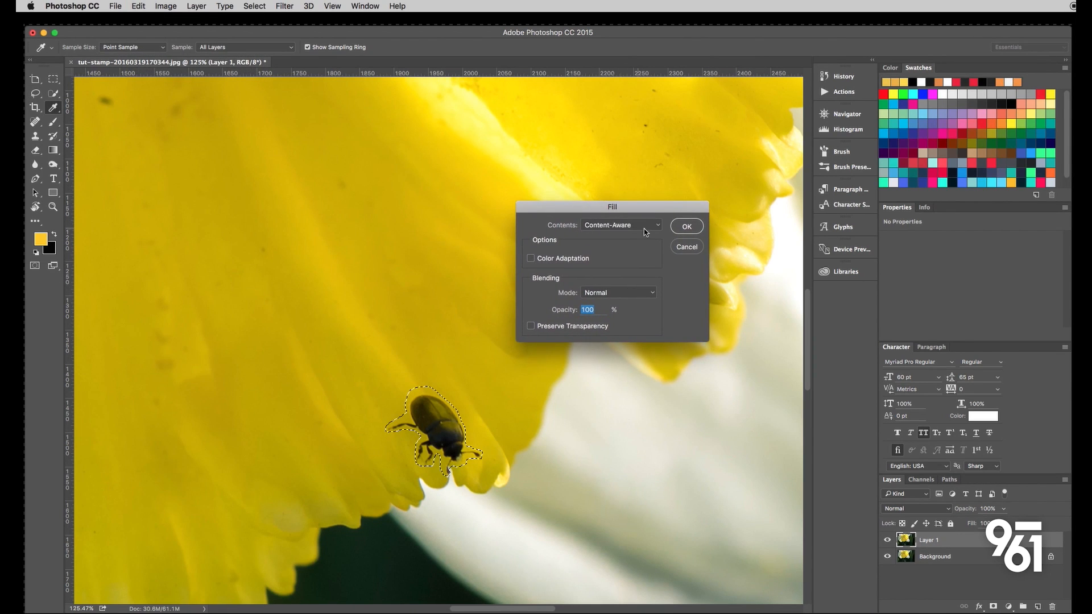
click(644, 229)
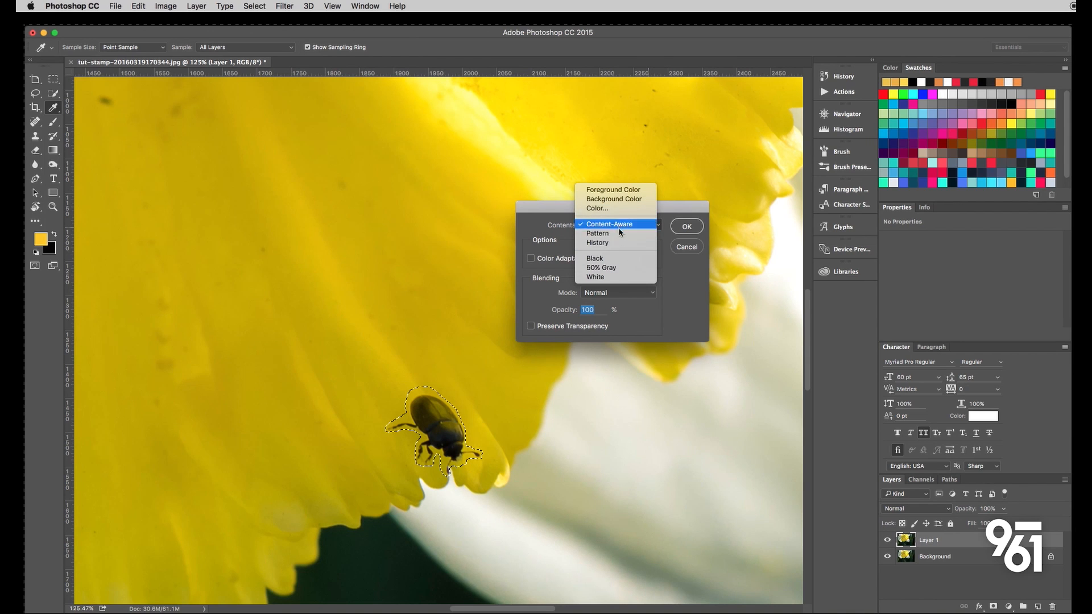
click(602, 225)
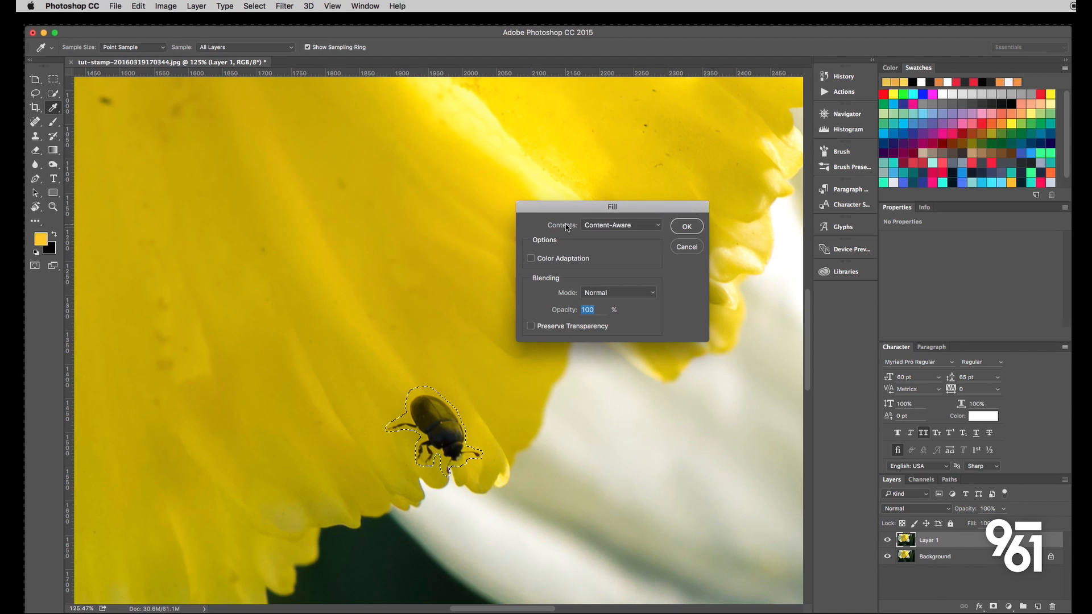
click(620, 226)
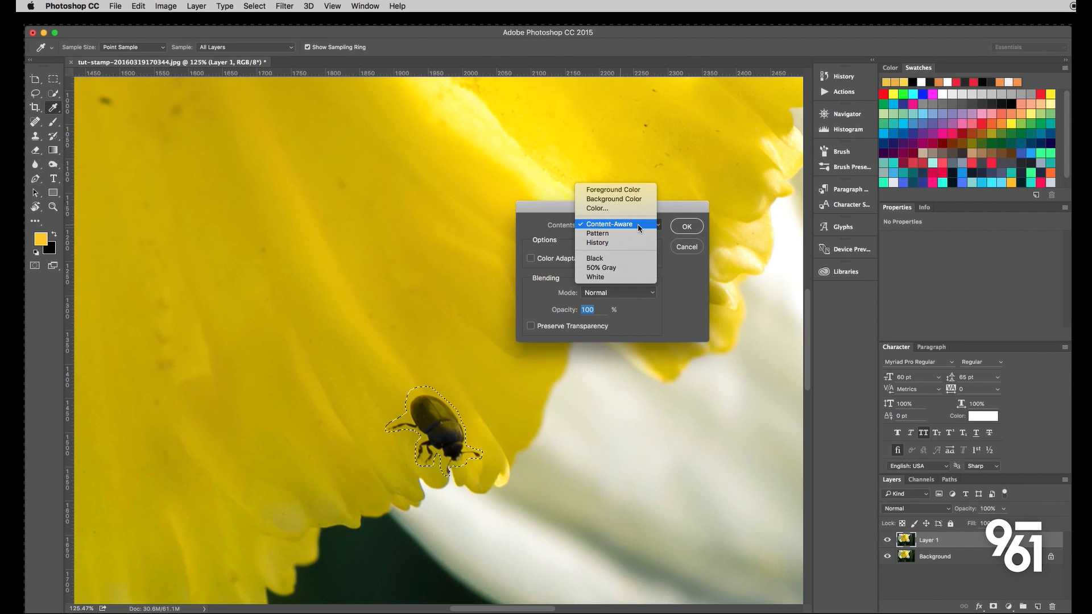
click(639, 227)
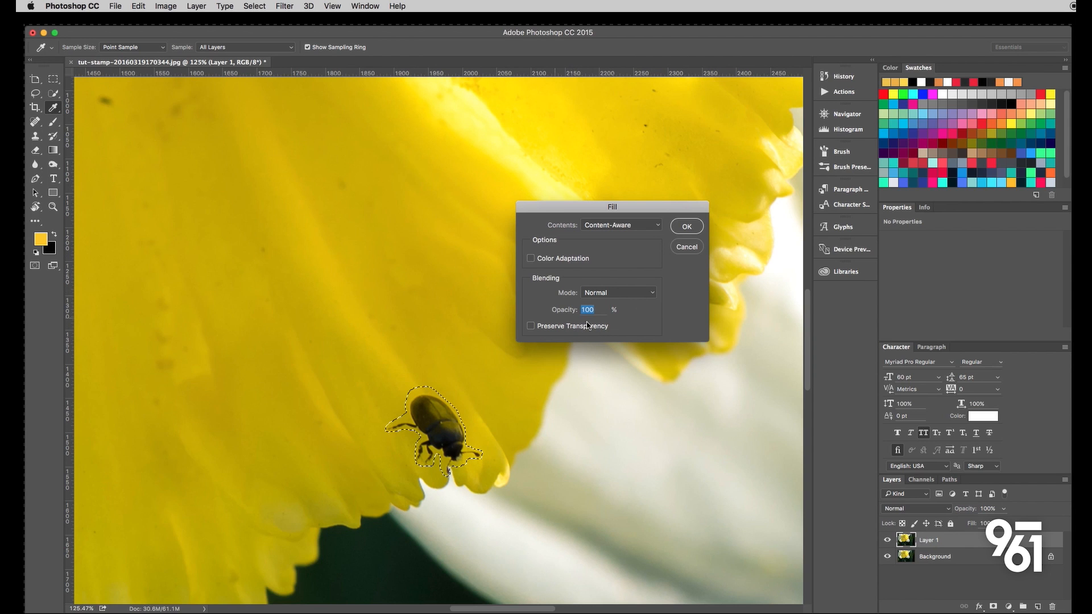
click(686, 227)
key(l)
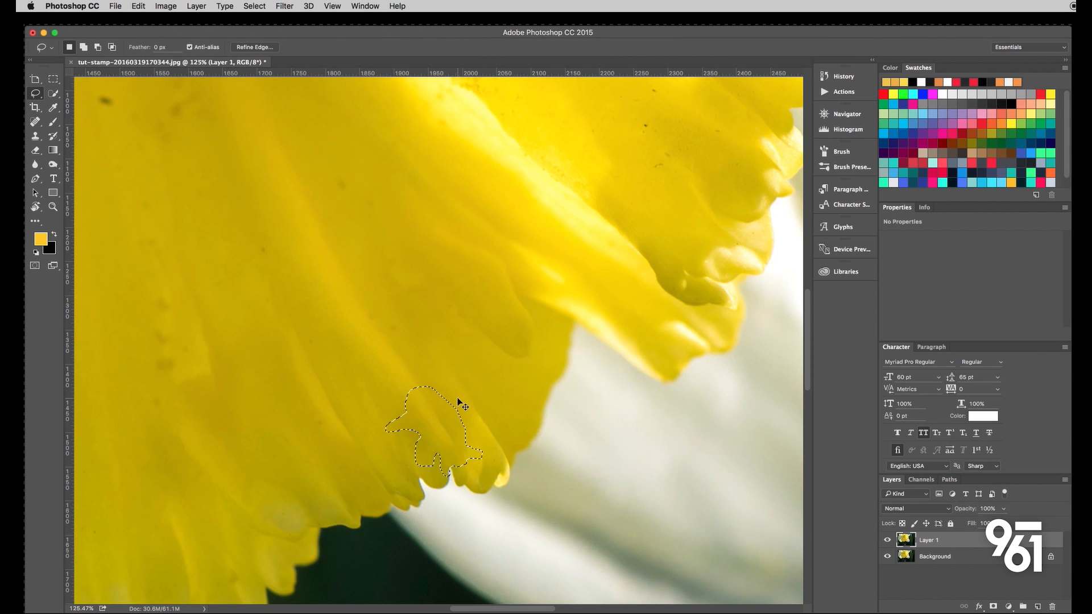
key(super+d)
- Examine the filled petal edge both up close and in the context of the whole flower
scroll(405, 393, down, 3)
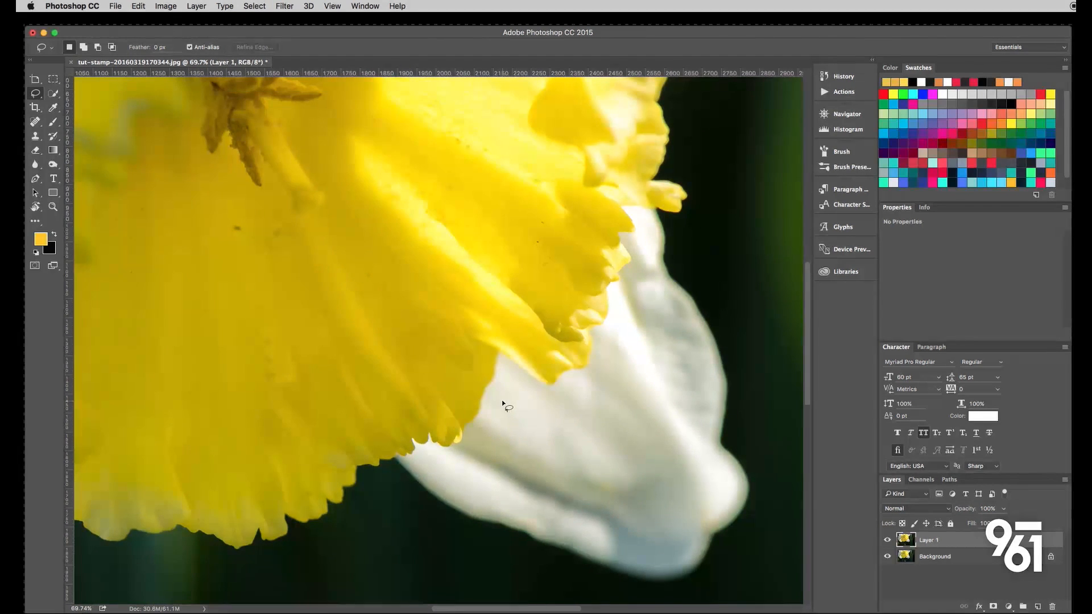
scroll(502, 400, down, 2)
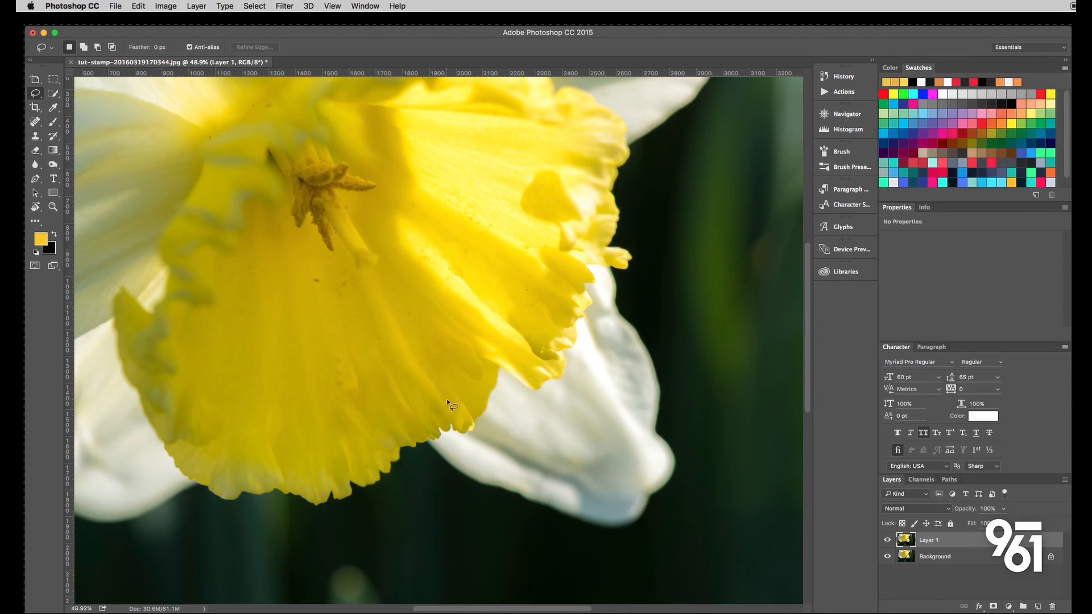
scroll(439, 385, down, 2)
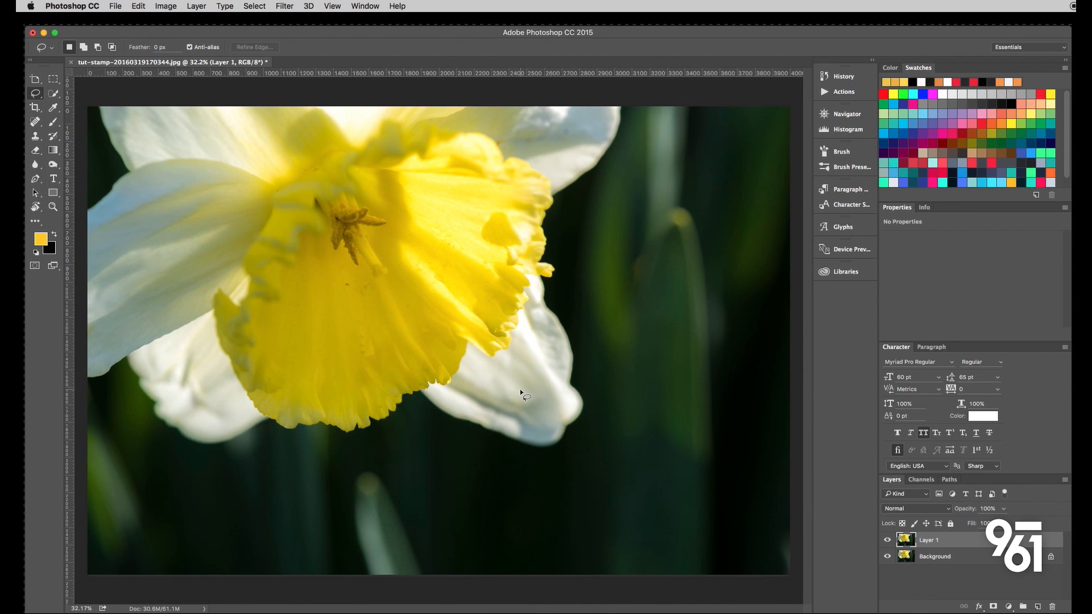
scroll(433, 371, up, 4)
scroll(432, 368, down, 4)
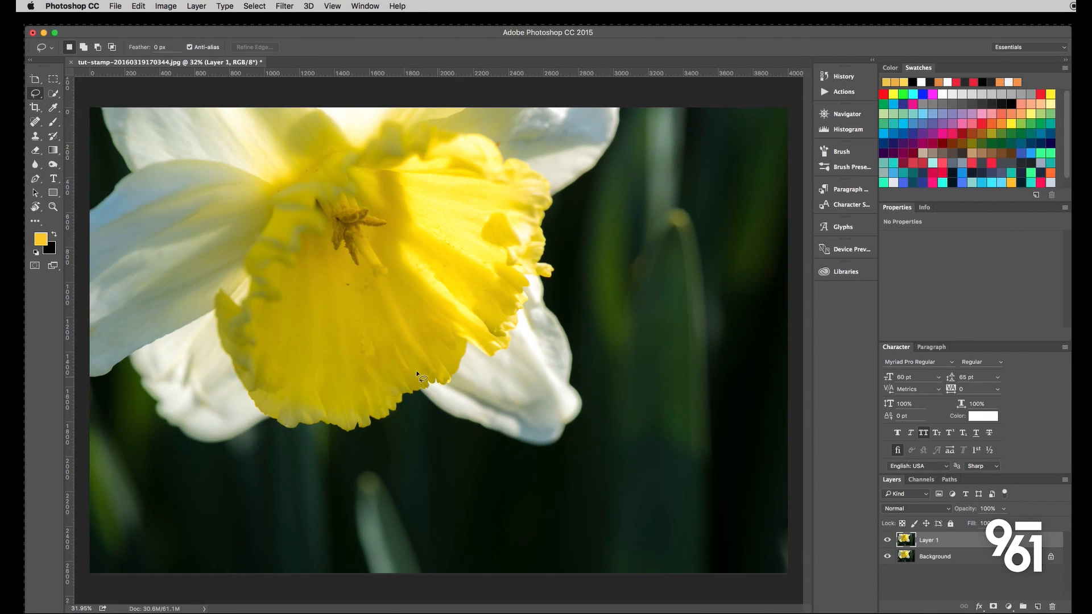
scroll(417, 374, up, 1)
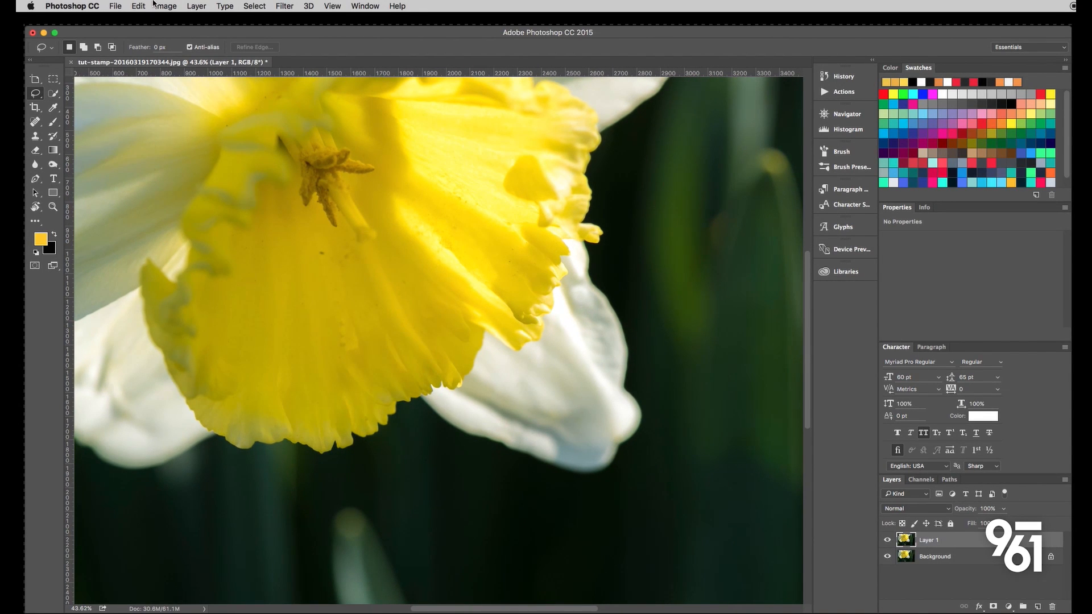
- Check which Fill contents are offered with no selection active, and cancel without filling
click(137, 7)
click(326, 240)
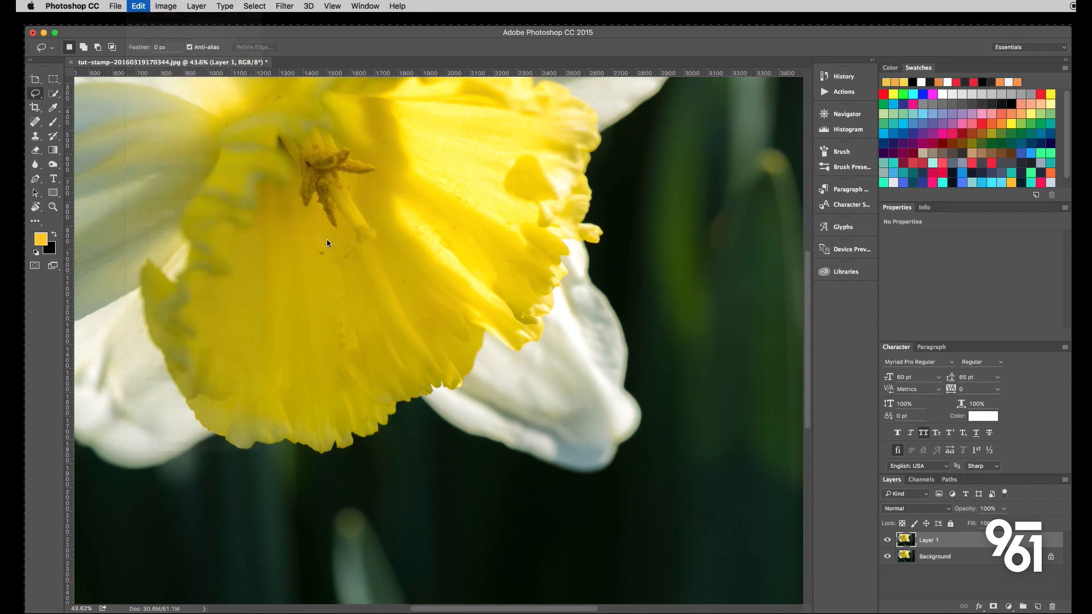
click(655, 225)
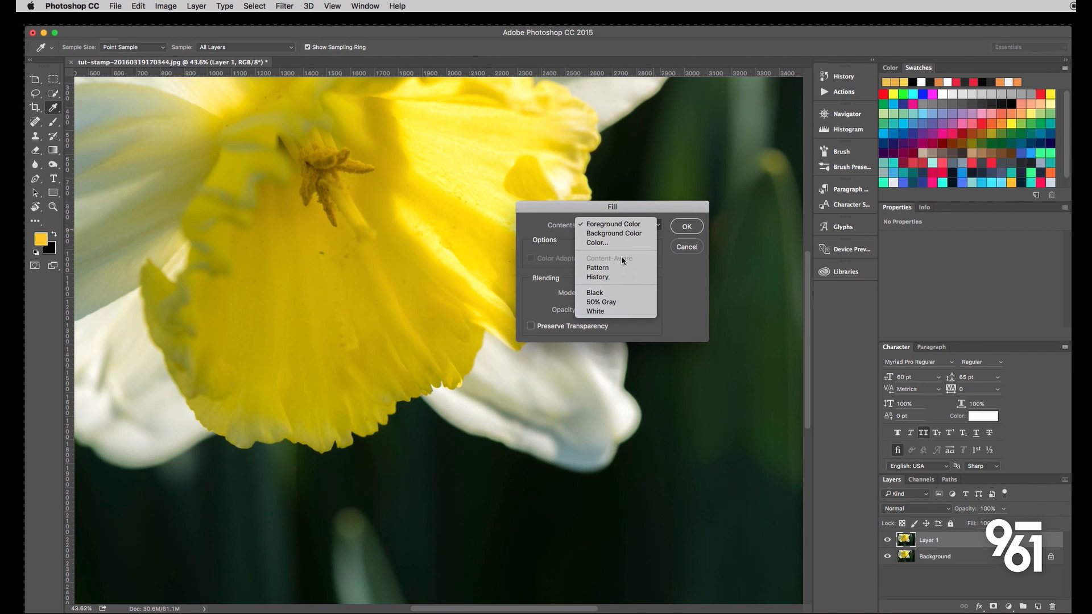
click(683, 227)
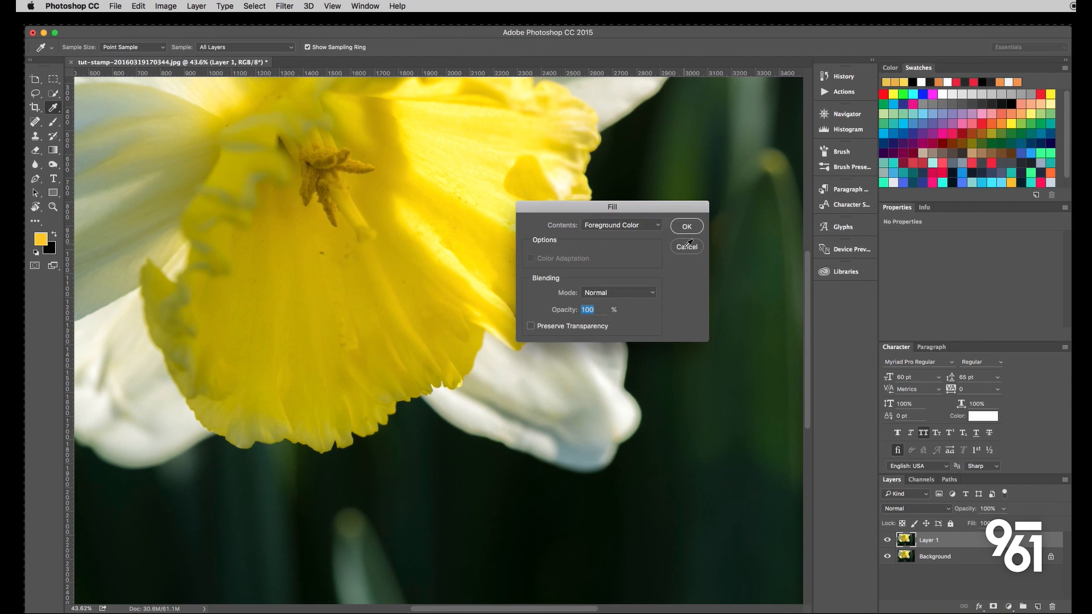
click(685, 246)
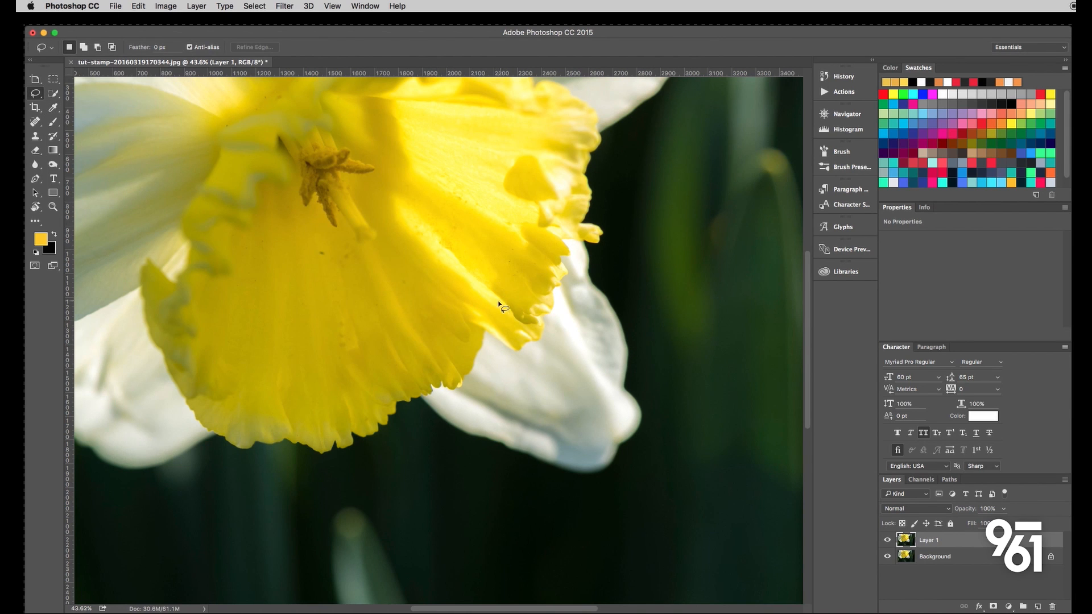
scroll(415, 344, down, 10)
scroll(414, 344, up, 5)
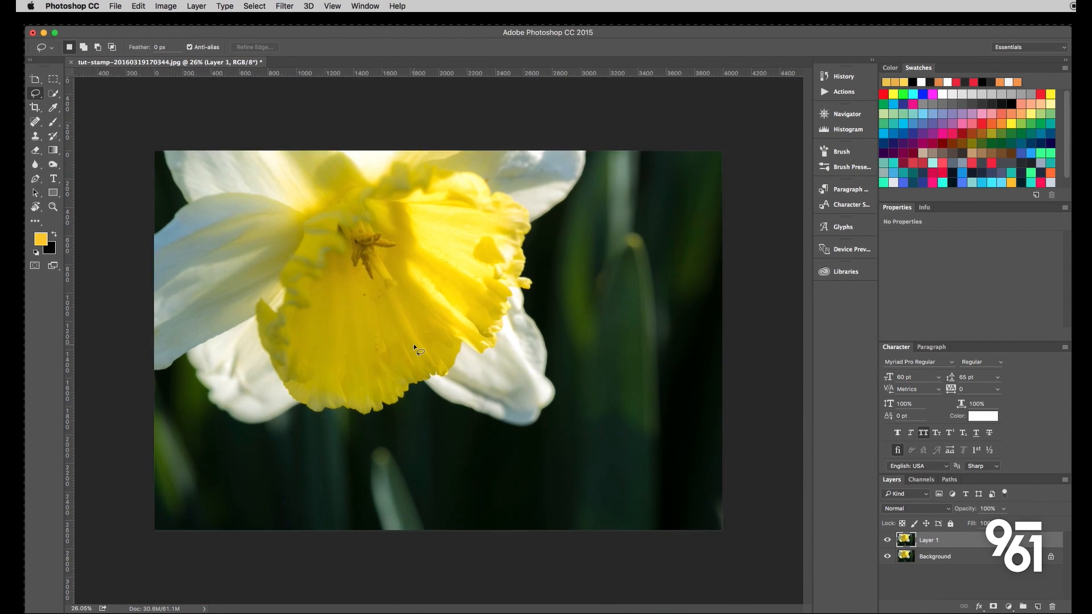
scroll(414, 344, up, 8)
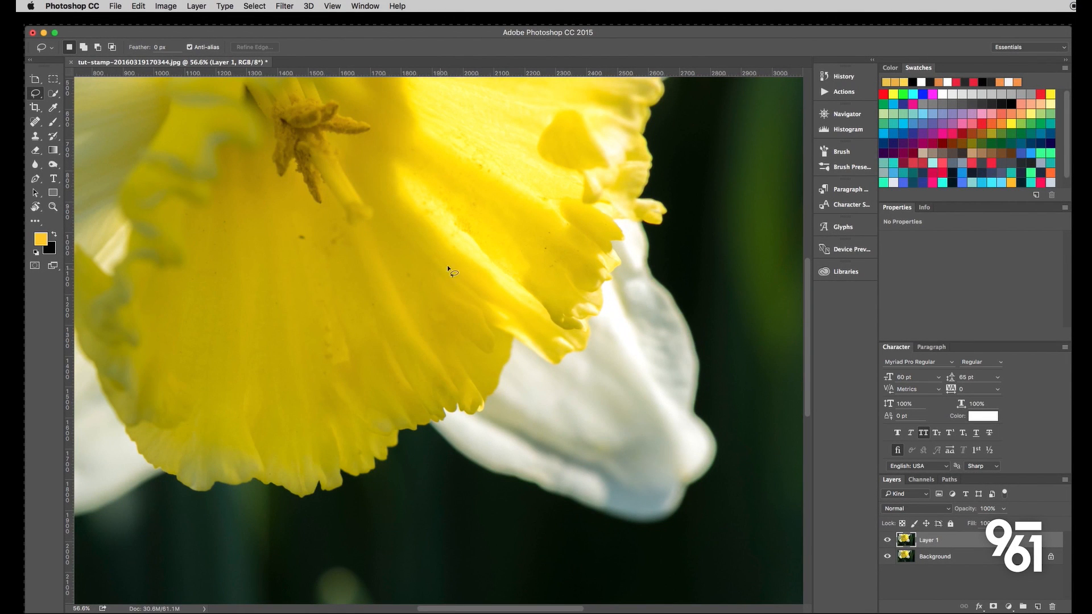
- Open the snowy mountain photo tut-stamp-20160226150654.jpg from the desktop in Photoshop
key(F11)
click(929, 532)
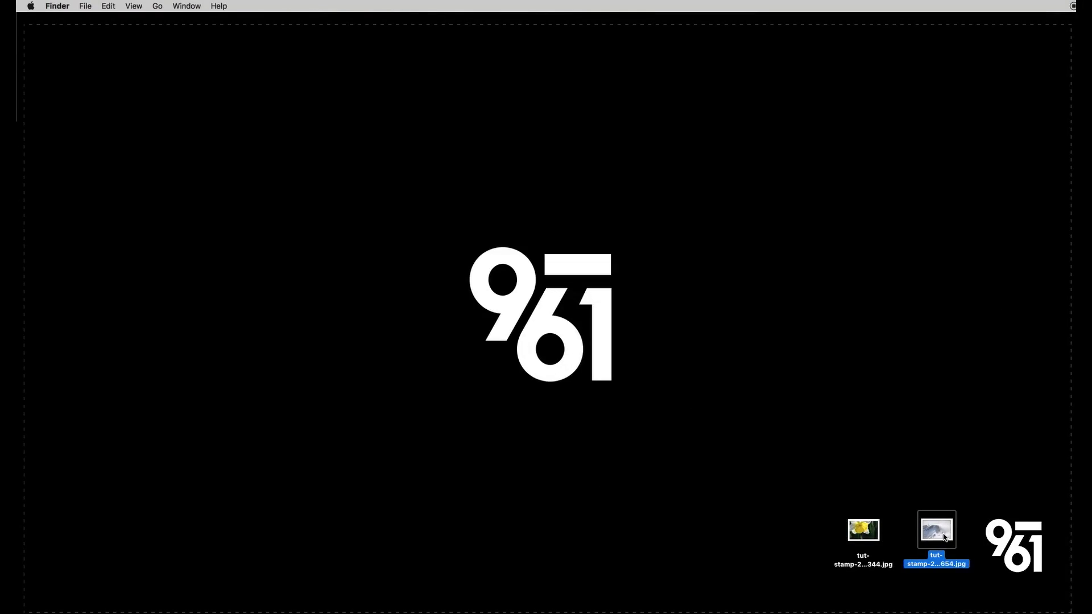
right_click(943, 534)
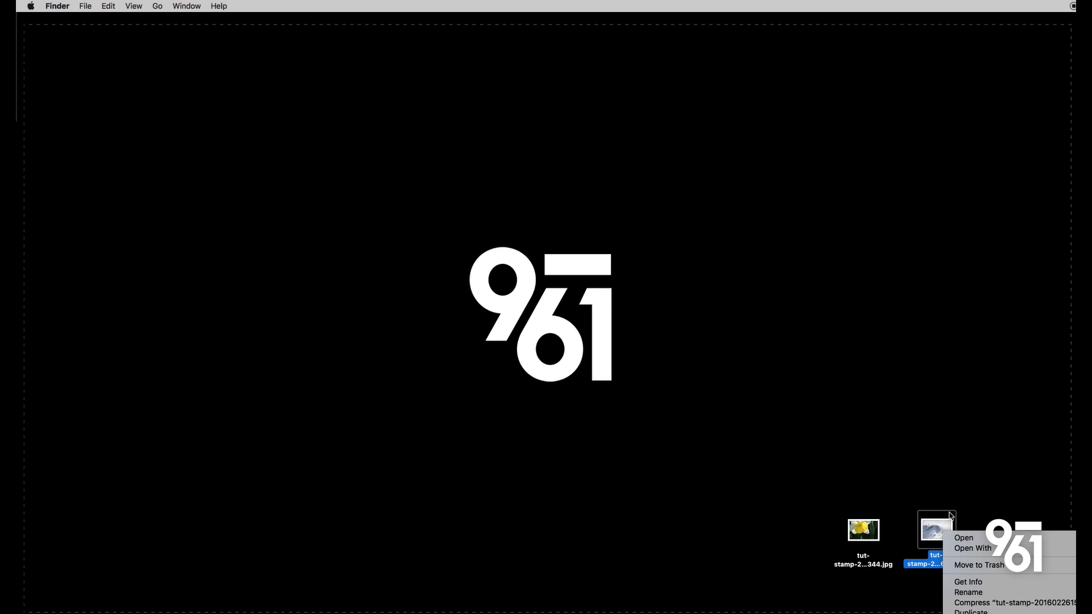
click(1089, 550)
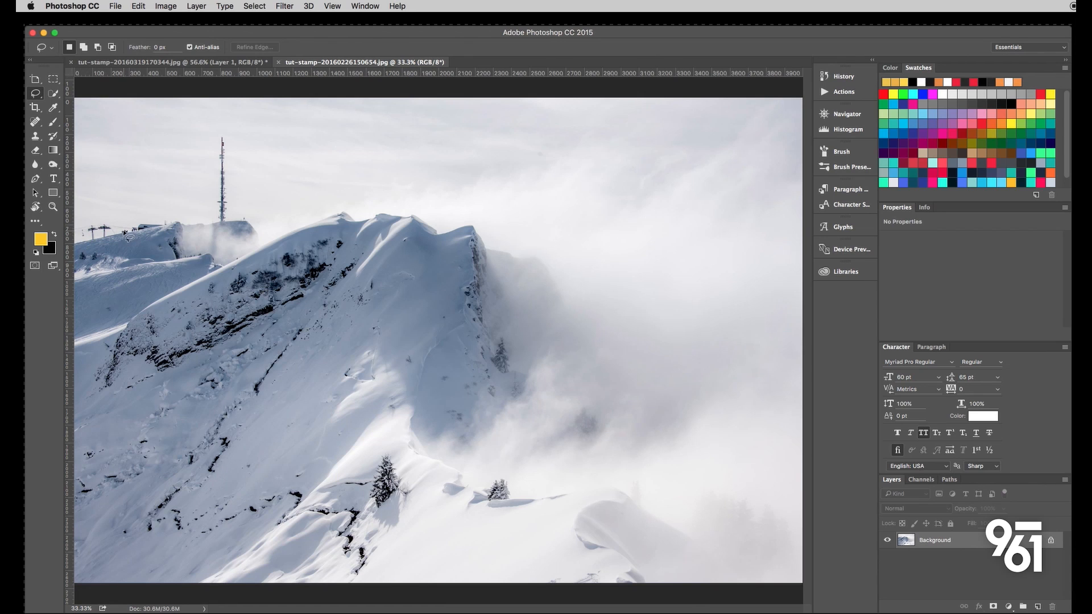
- Start a Polygonal Lasso selection along the snowy ridge, from the photo's left edge to the lift station
scroll(123, 230, up, 5)
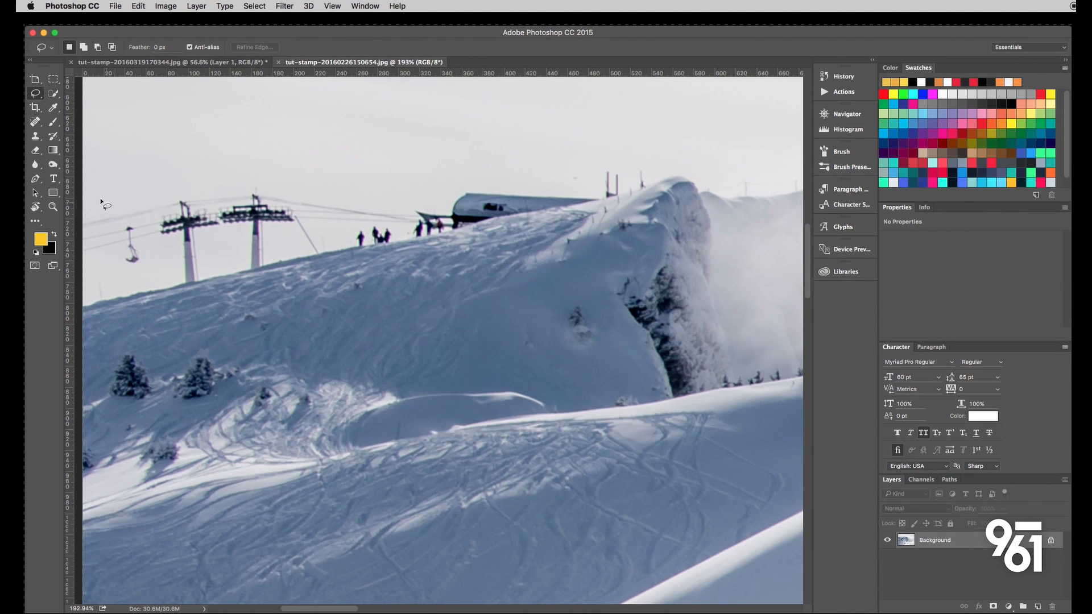
scroll(247, 206, down, 4)
scroll(246, 206, up, 3)
scroll(247, 206, left, 3)
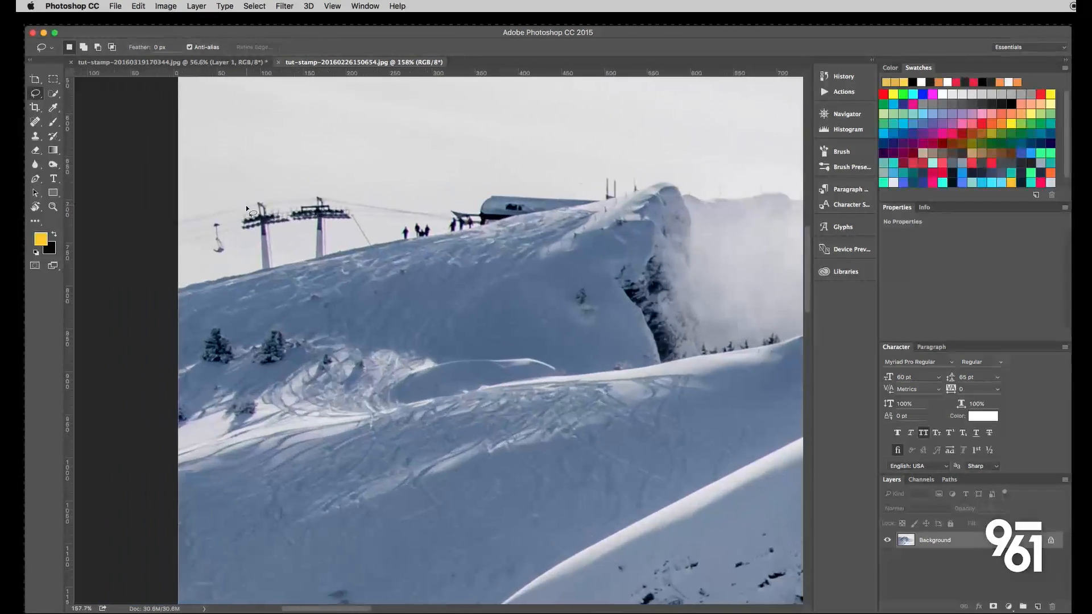
scroll(246, 208, up, 1)
scroll(247, 206, up, 2)
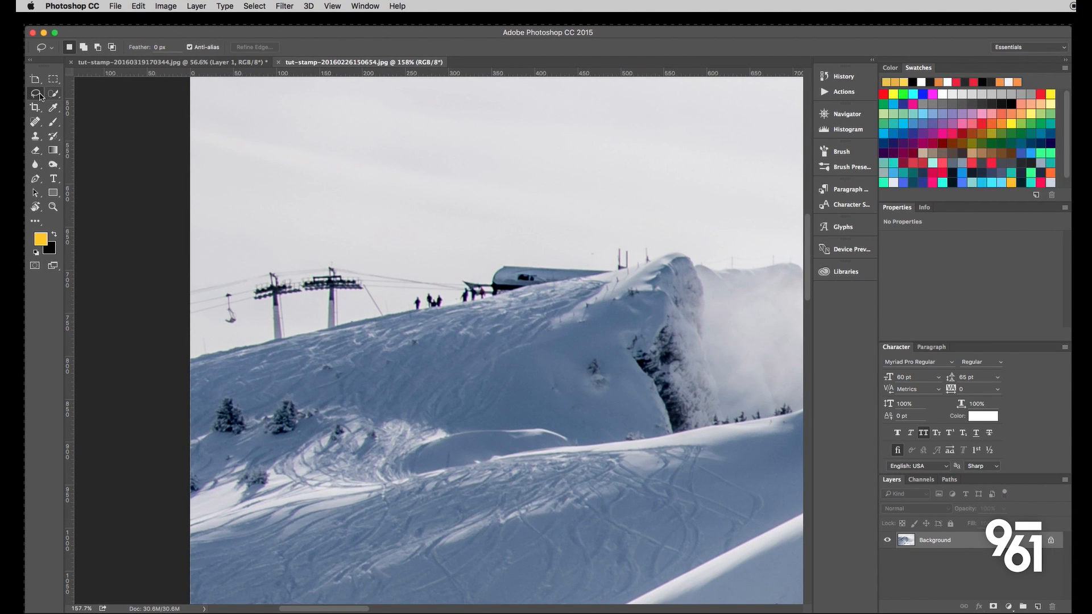
mouse_move(36, 95)
mouse_down()
mouse_move(79, 95)
mouse_move(54, 106)
mouse_move(85, 105)
mouse_move(62, 106)
mouse_up()
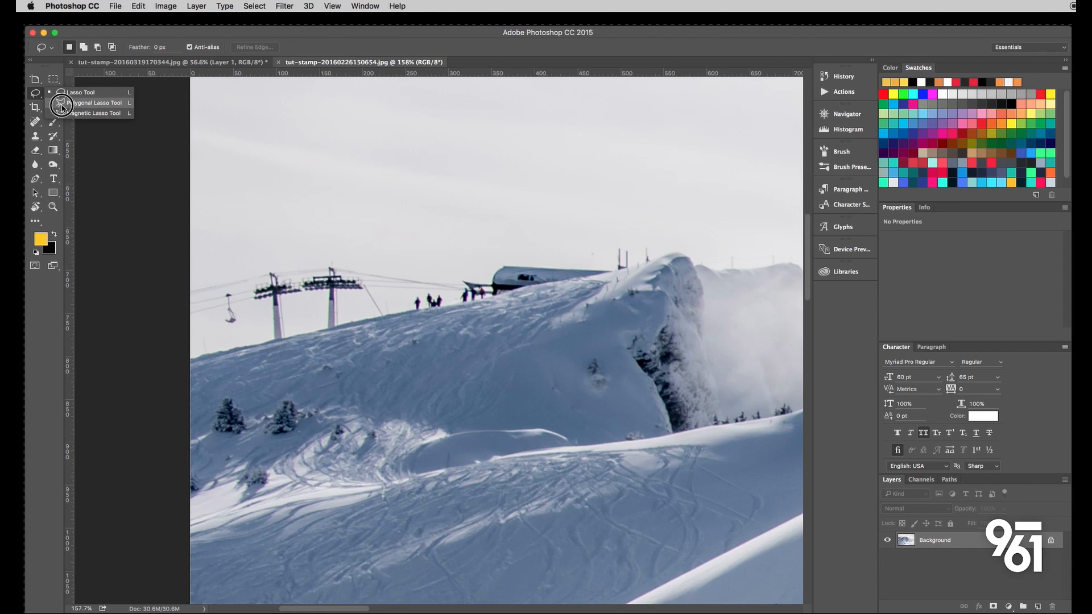
click(116, 106)
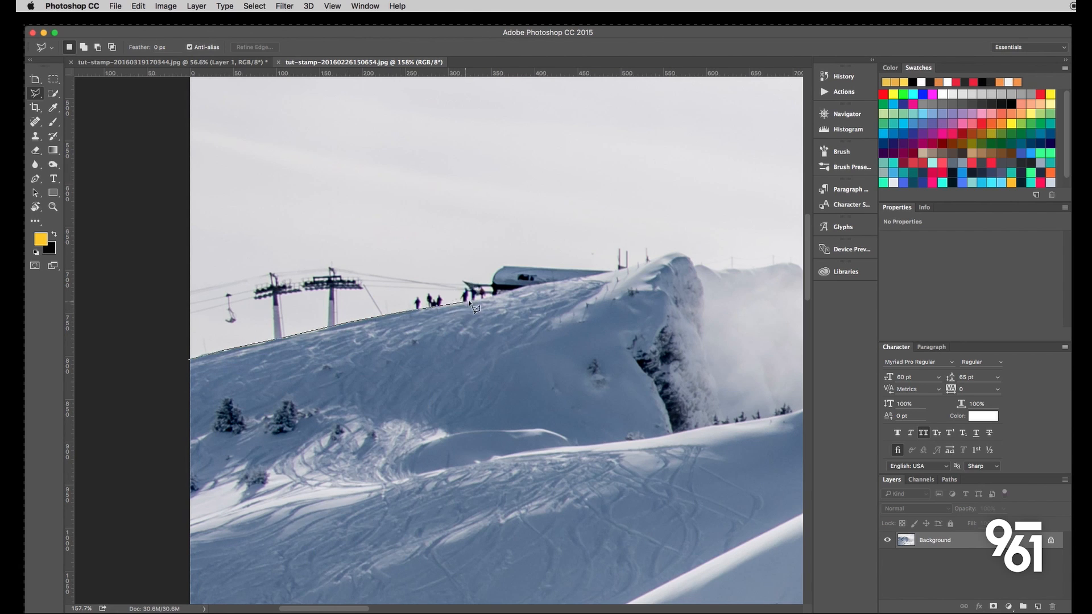
scroll(491, 293, up, 10)
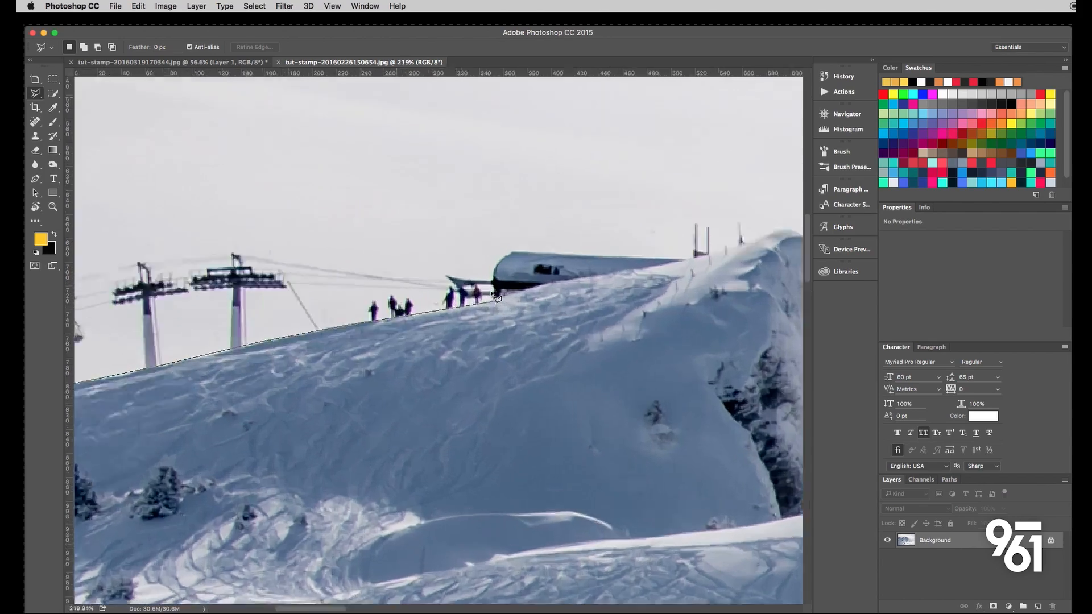
scroll(491, 293, down, 5)
scroll(526, 357, down, 5)
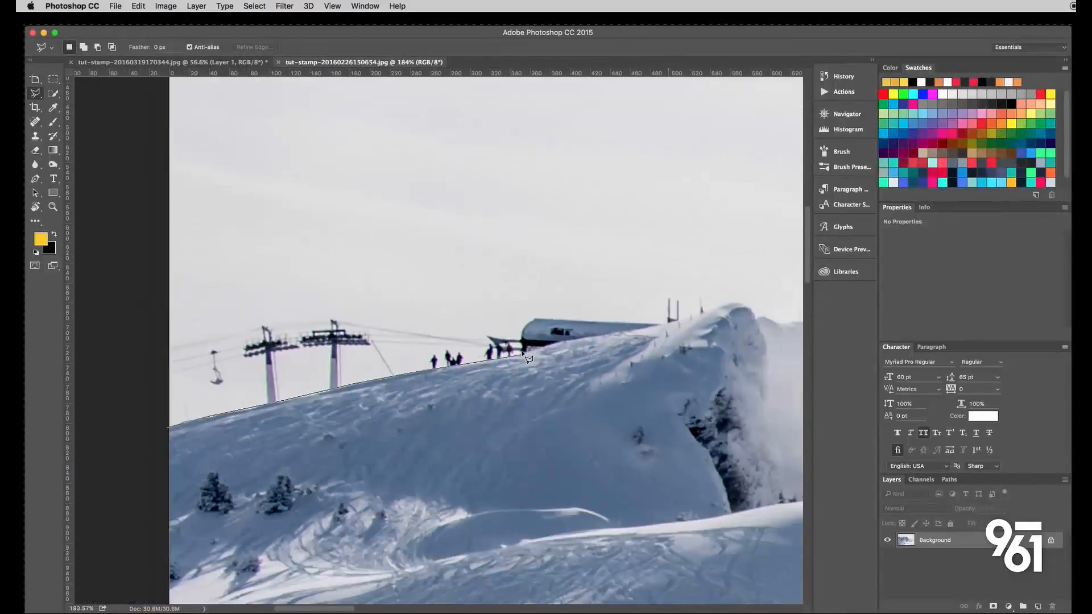
scroll(526, 357, up, 6)
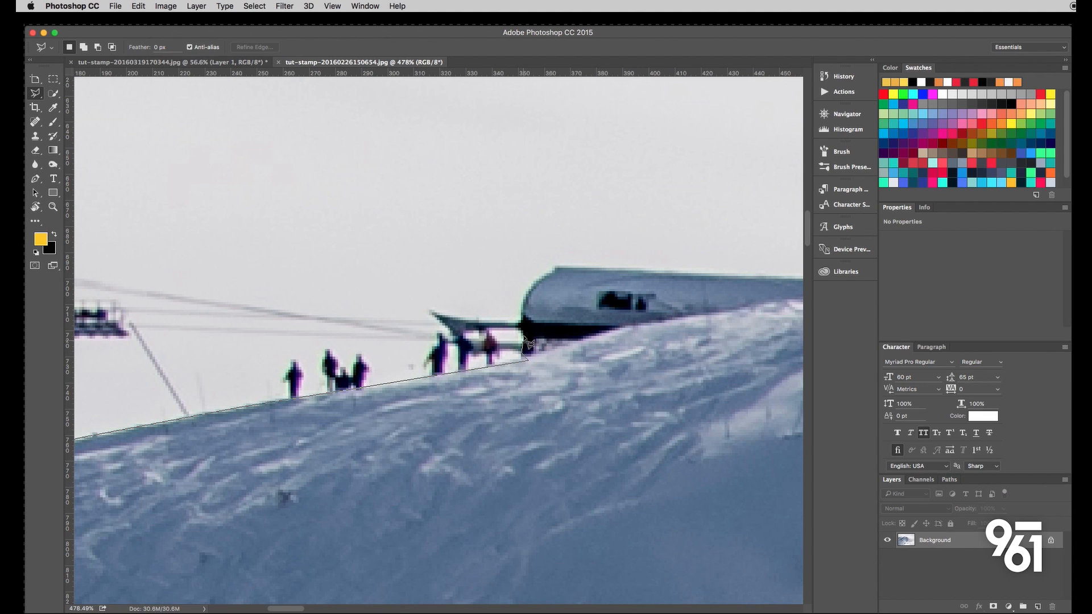
scroll(526, 336, down, 3)
scroll(364, 289, down, 2)
scroll(344, 283, down, 1)
- Continue the selection outline through the sky above the skiers and lift towers, and close it at the ridge's starting point
click(398, 285)
click(341, 254)
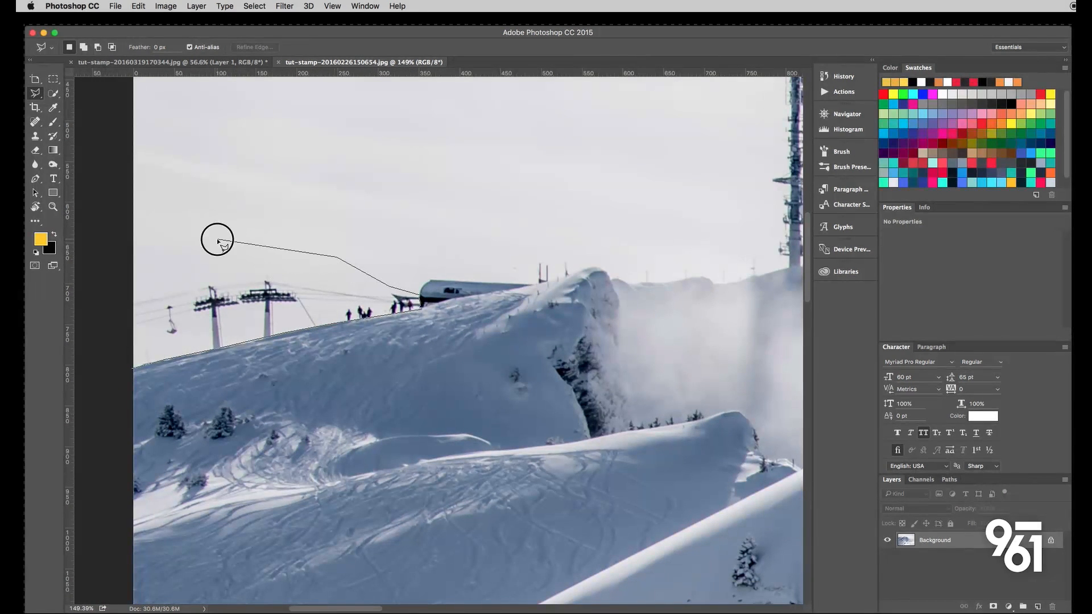
click(209, 234)
click(176, 251)
click(148, 267)
click(130, 284)
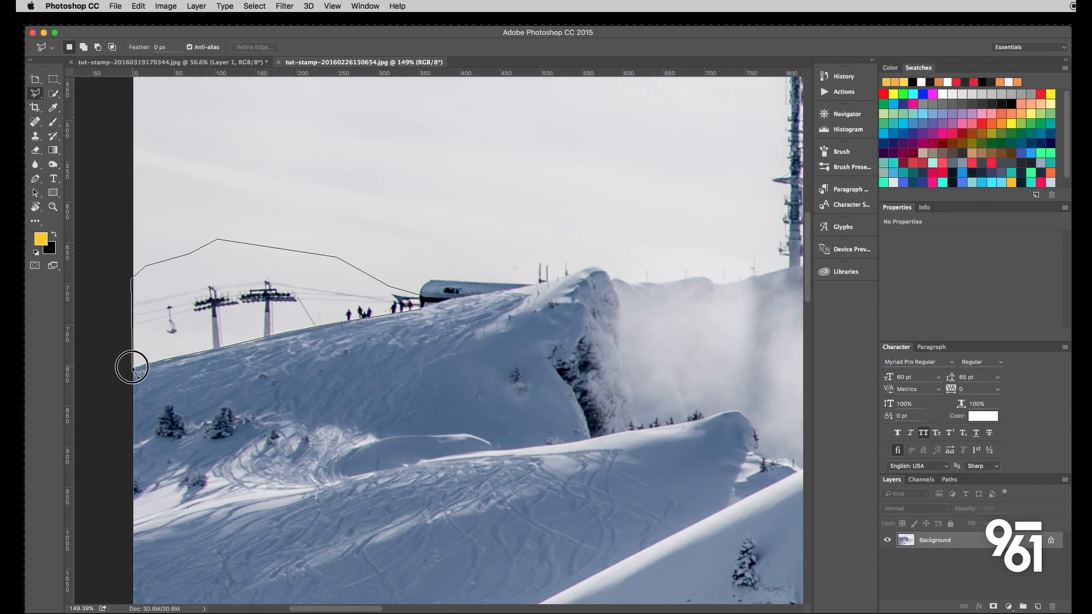
click(133, 367)
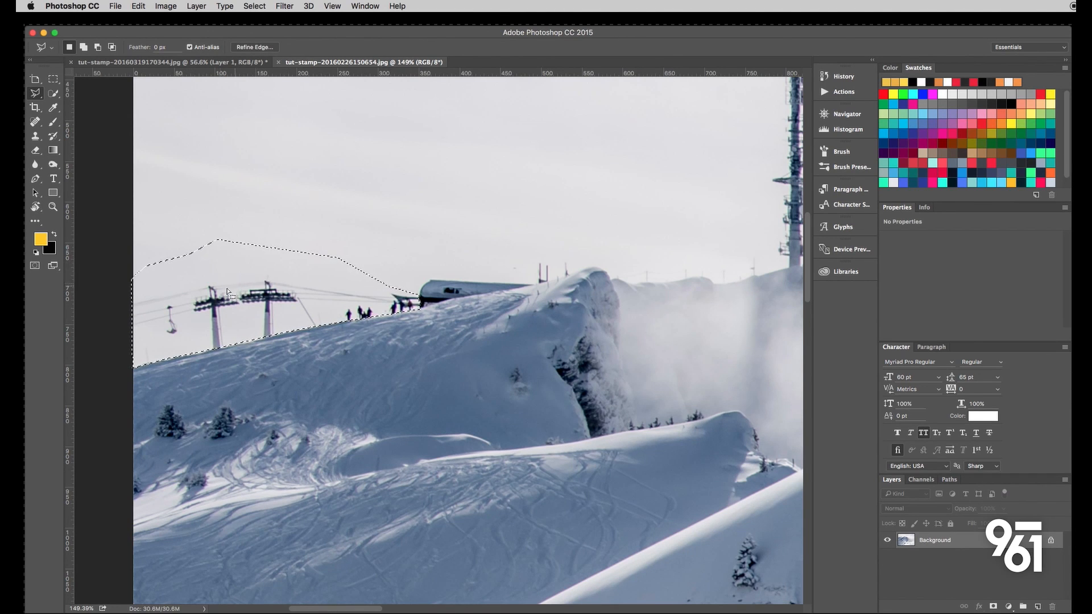
- Try to fill the selected chairlift and skier area with Content-Aware contents, Color Adaptation off, in Normal mode at 100% opacity
click(116, 7)
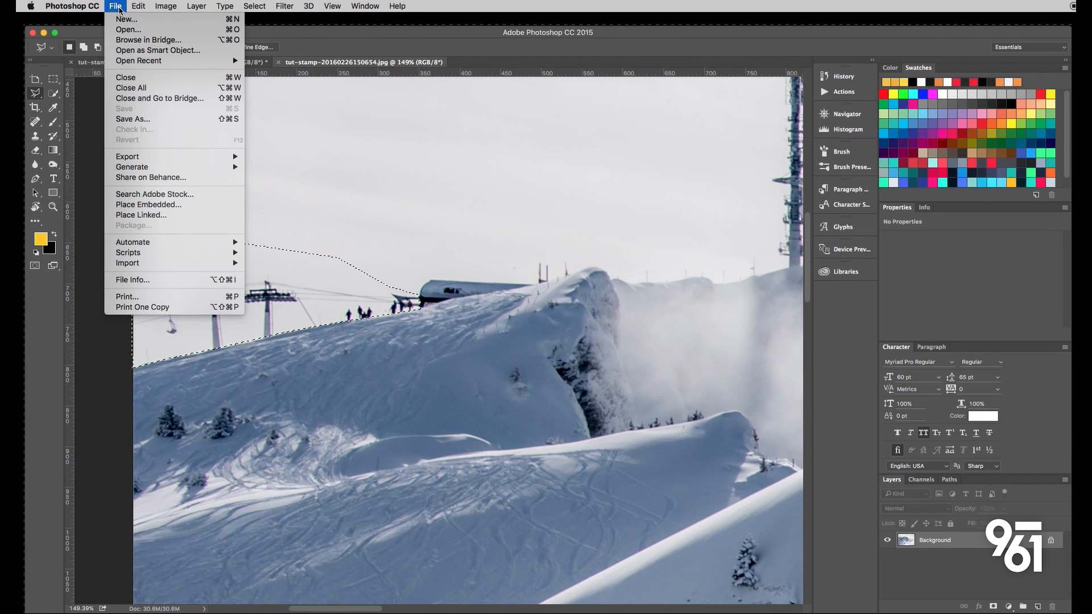
mouse_move(136, 5)
click(147, 169)
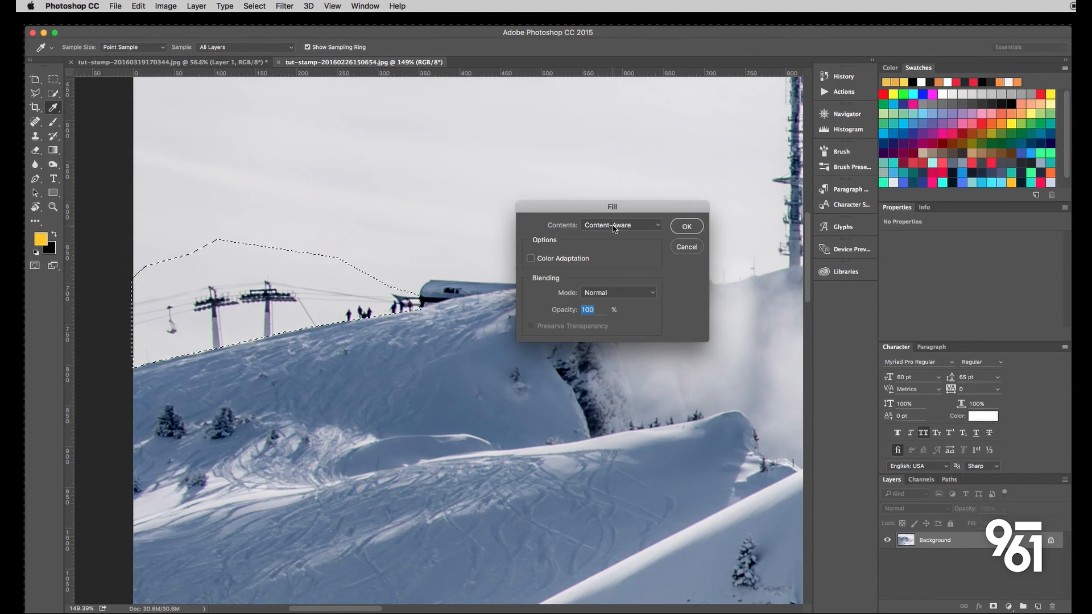
click(690, 229)
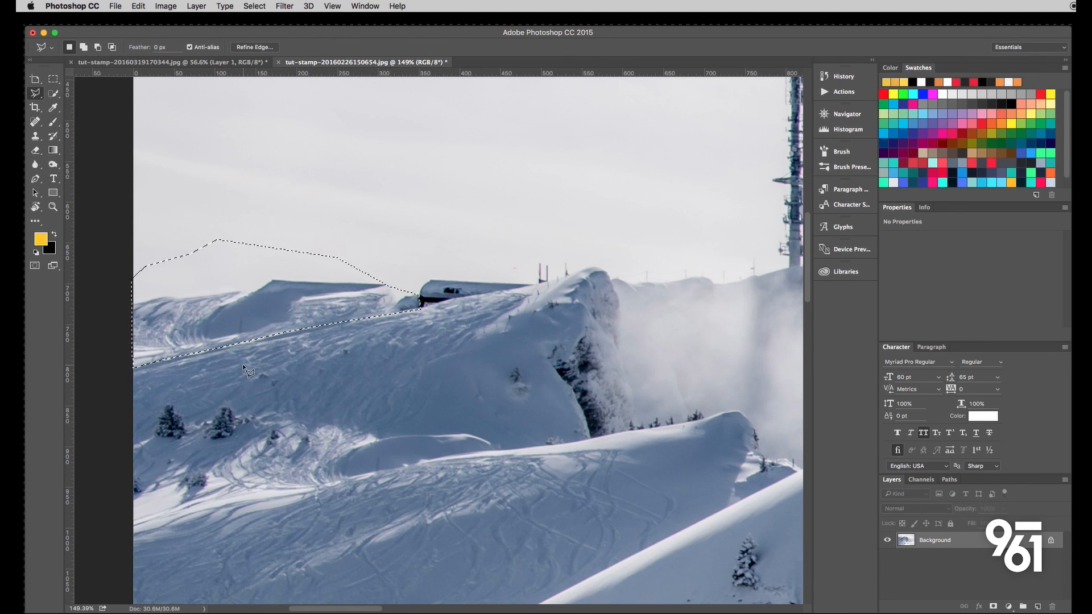
- Deselect and inspect the filled ridge up close, and undo both the deselection and the Content-Aware fill
key(super+d)
scroll(342, 357, down, 4)
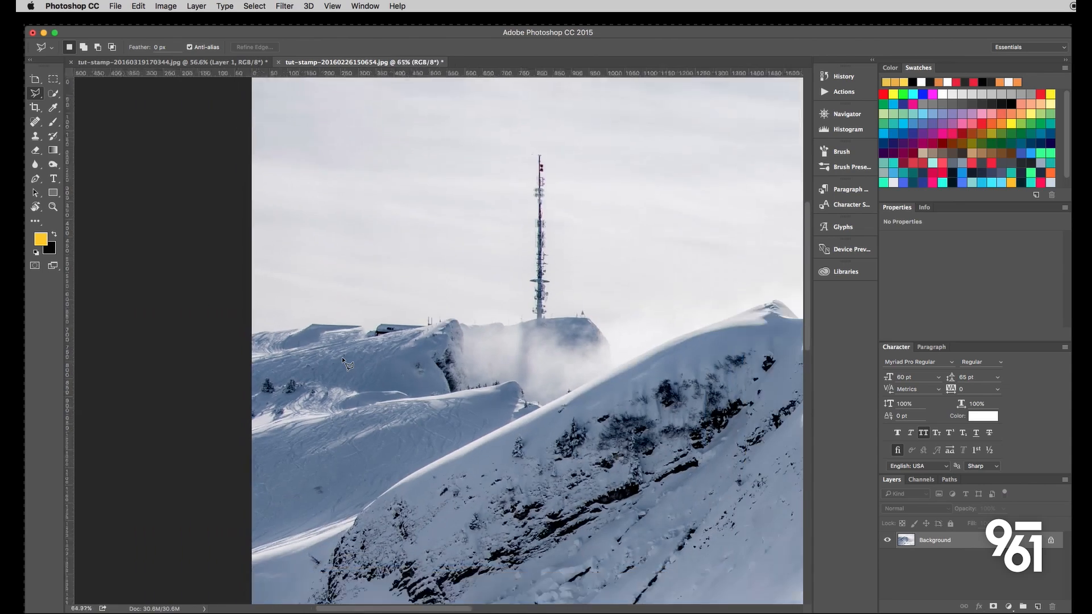
scroll(342, 357, up, 4)
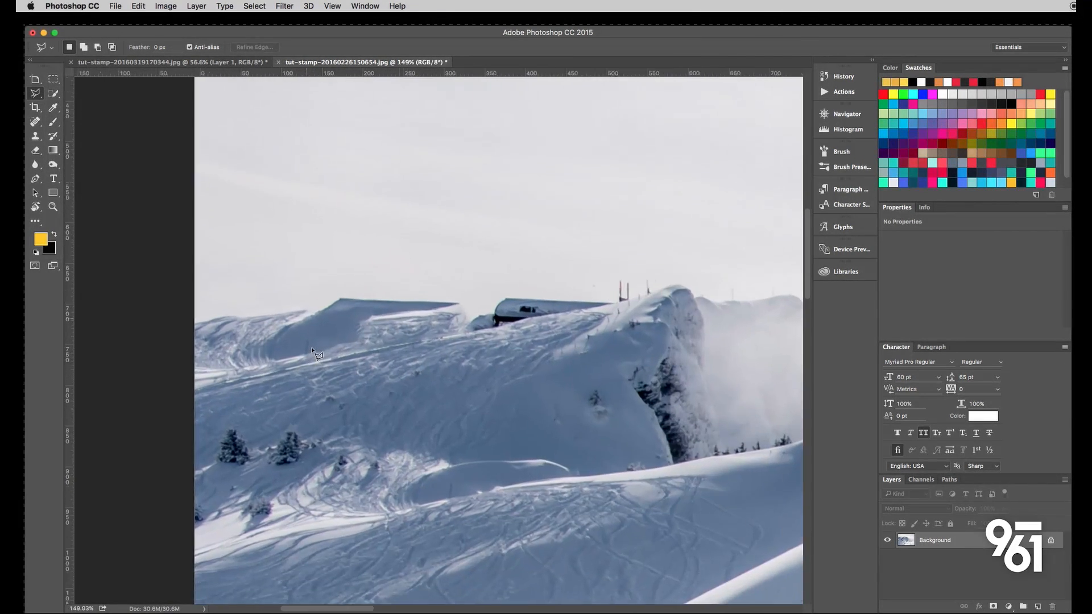
scroll(312, 349, up, 2)
scroll(369, 356, up, 1)
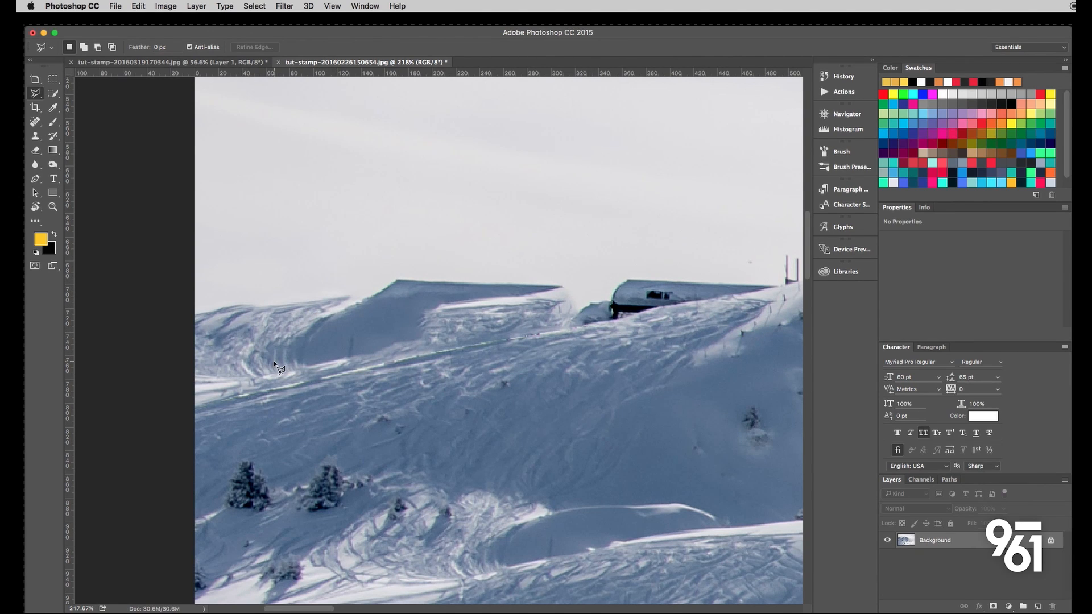
key(super+alt+z)
key(super+alt+z)
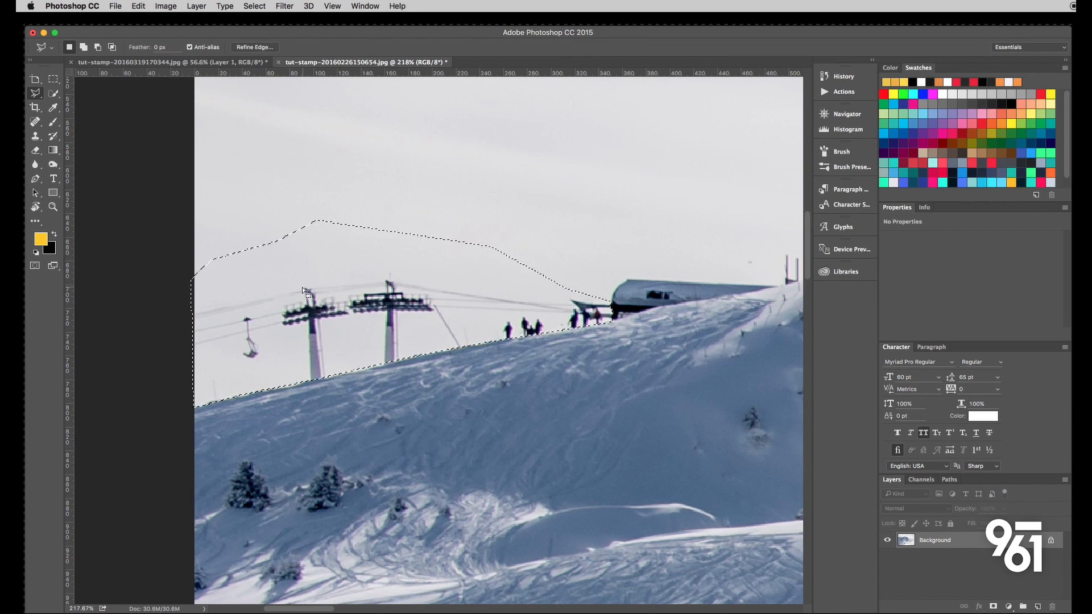
- Use the Clone Stamp inside the selection to cover the left lift tower's post with clean sky
scroll(336, 369, up, 5)
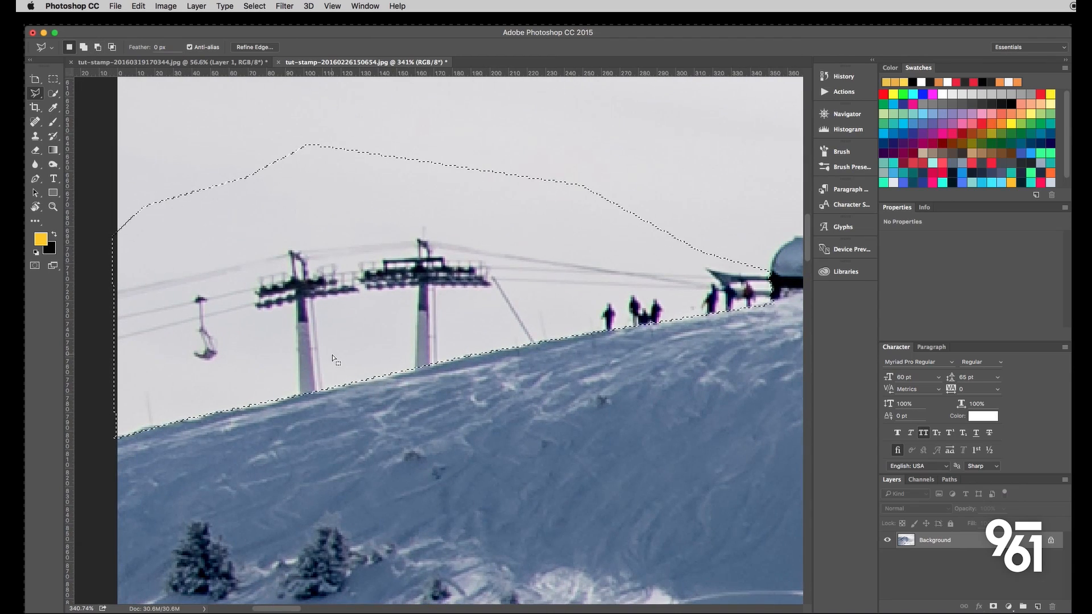
click(36, 136)
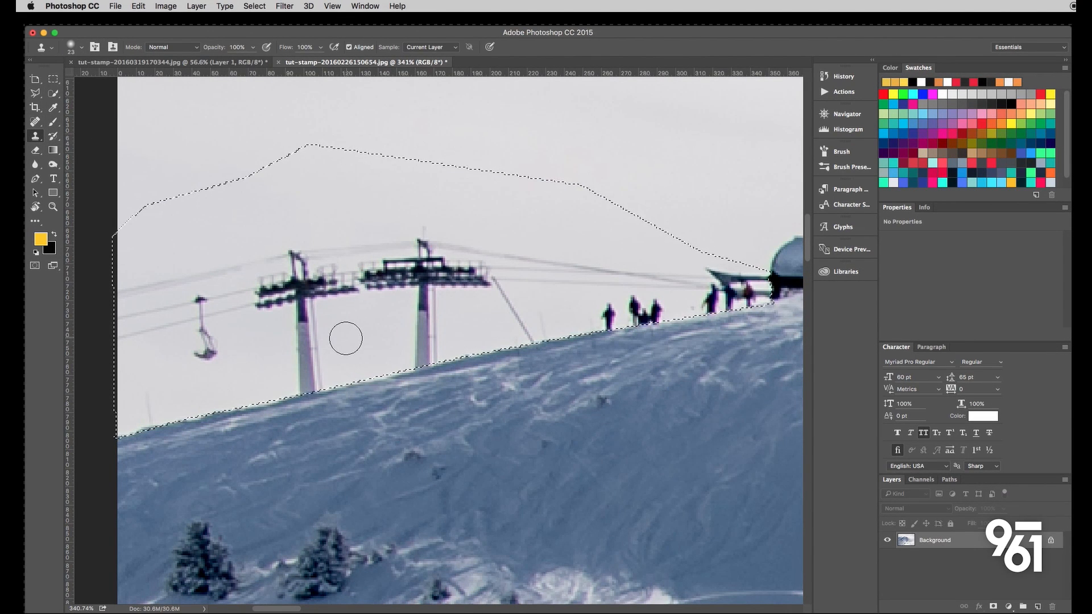
scroll(330, 353, up, 5)
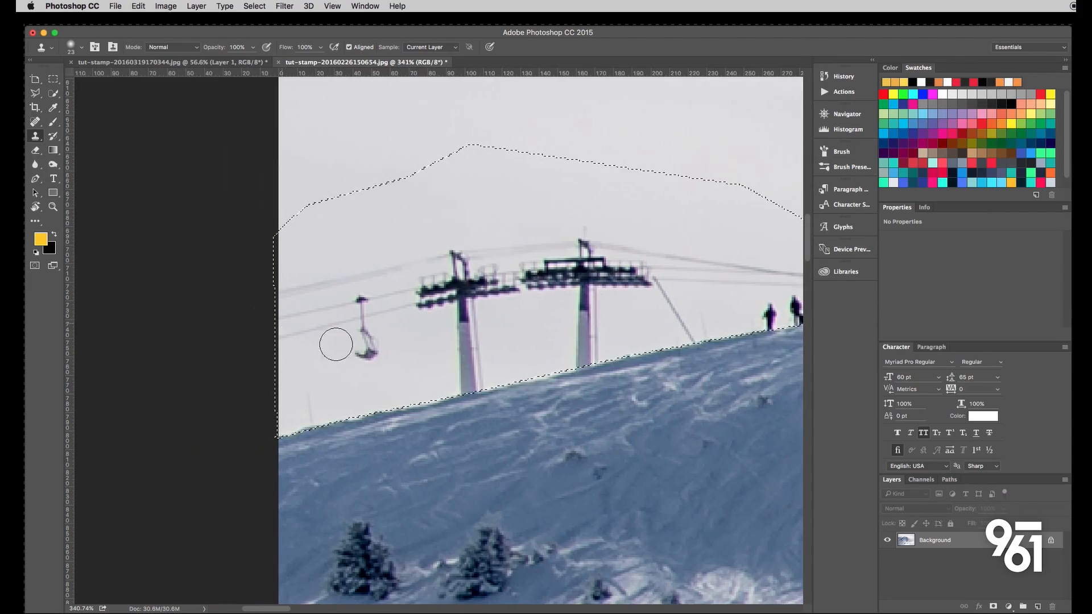
scroll(489, 369, down, 3)
scroll(491, 371, up, 2)
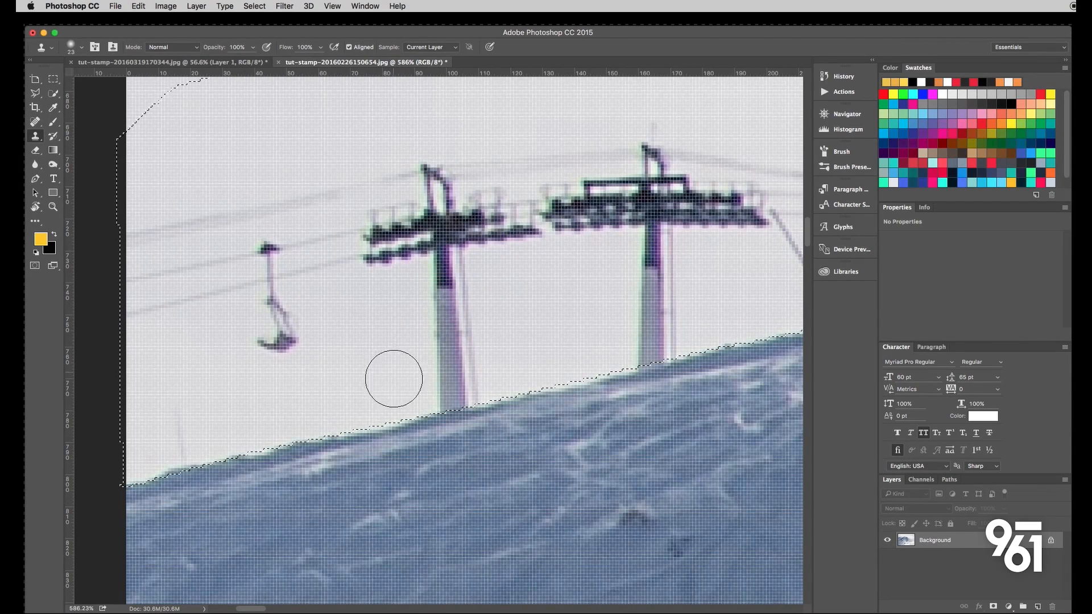
mouse_move(436, 368)
mouse_down()
mouse_move(454, 392)
mouse_move(445, 347)
mouse_move(445, 337)
mouse_move(458, 386)
mouse_move(453, 280)
mouse_move(505, 310)
mouse_move(463, 291)
mouse_move(451, 273)
mouse_move(440, 281)
mouse_move(465, 269)
mouse_up()
alt+click(514, 313)
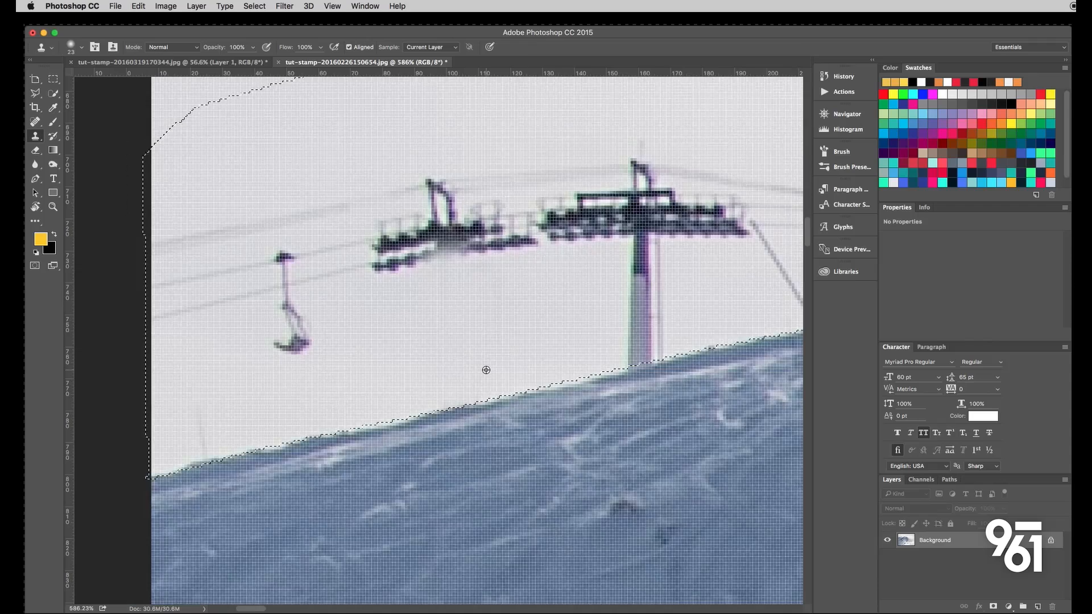
- Clone clean sky over the upper lift cables, the chair's hanger and the upper part of the left tower's crossarm
scroll(486, 370, down, 5)
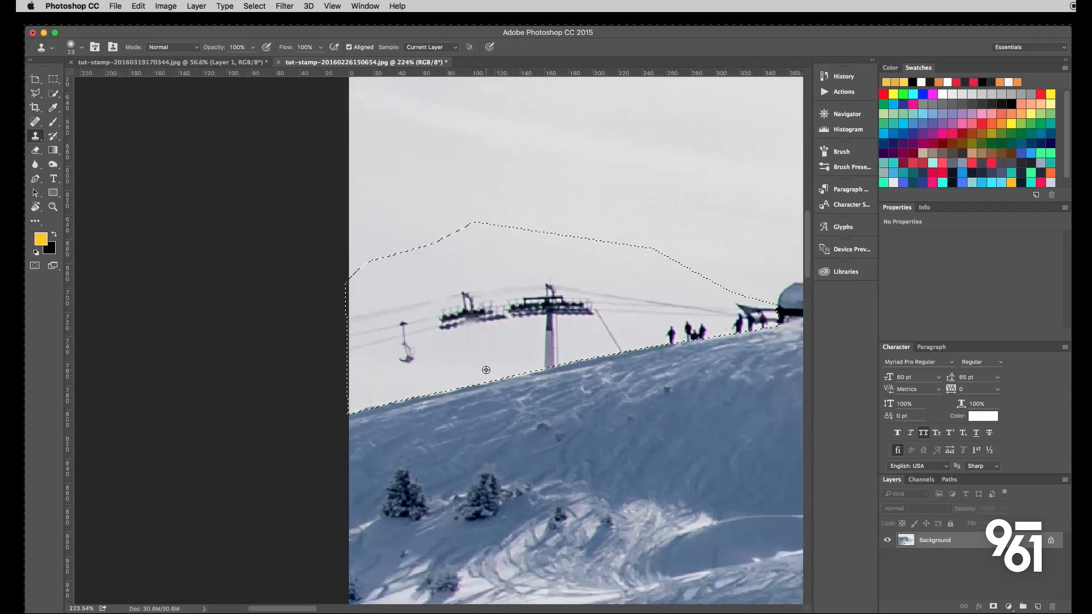
alt+click(378, 298)
drag(357, 314, 418, 301)
mouse_move(376, 312)
mouse_down()
mouse_move(474, 289)
mouse_move(435, 296)
mouse_move(594, 286)
mouse_up()
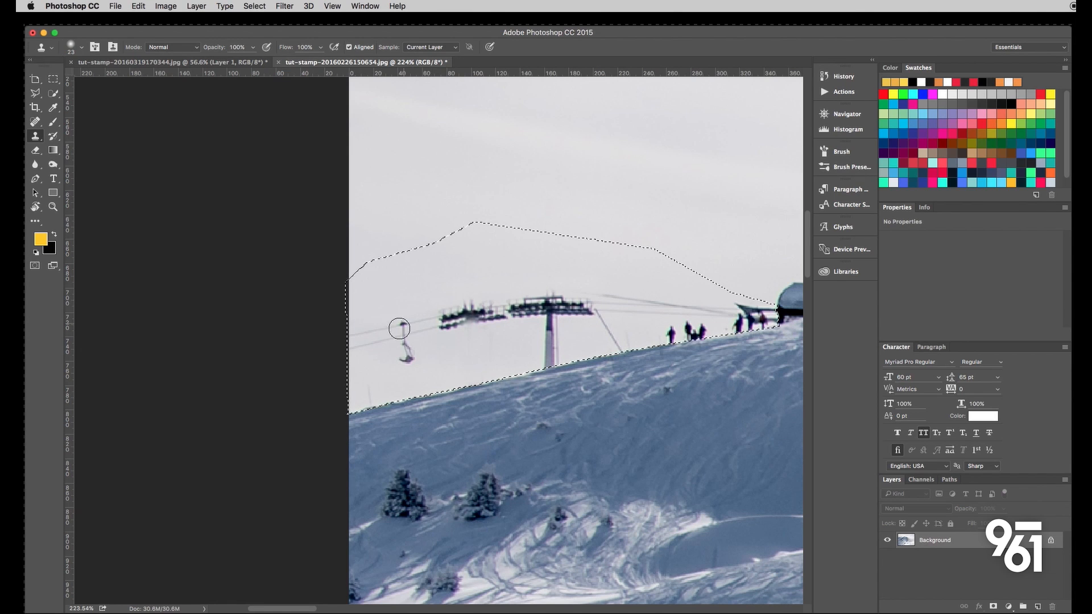
alt+click(359, 314)
drag(357, 330, 507, 304)
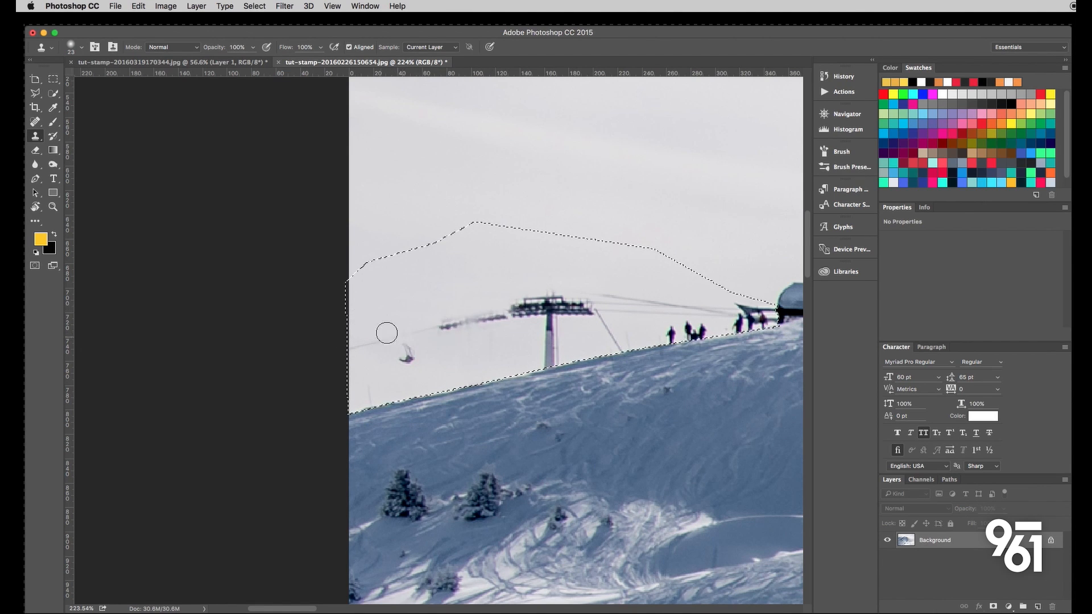
- Clone clean sky over the lowest cable, the rest of the left crossarm and the hanging chair seat
alt+click(366, 324)
drag(352, 349, 507, 312)
alt+click(440, 311)
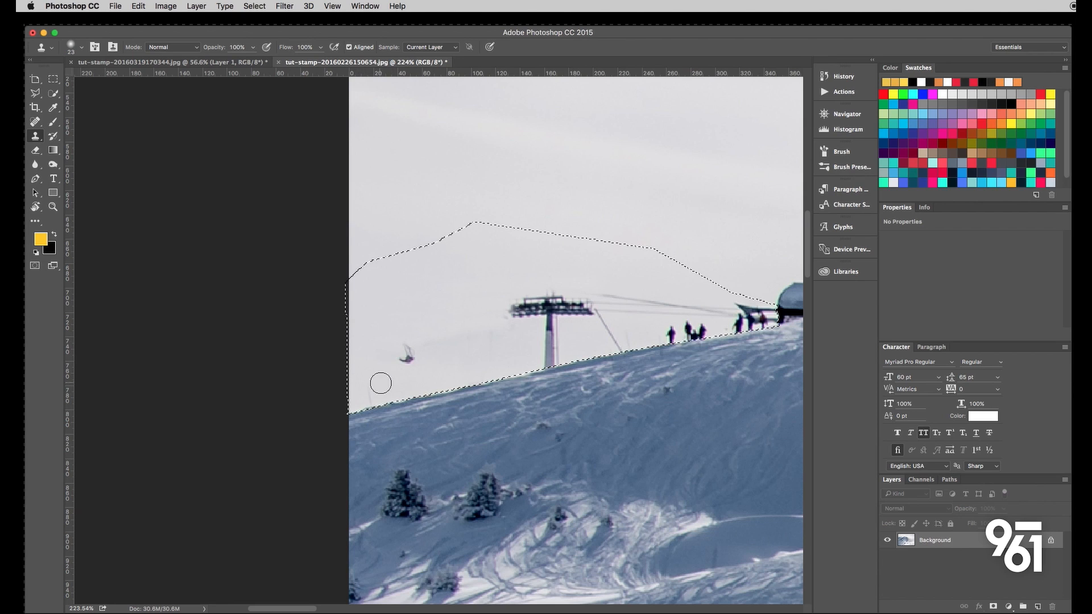
scroll(407, 372, up, 1)
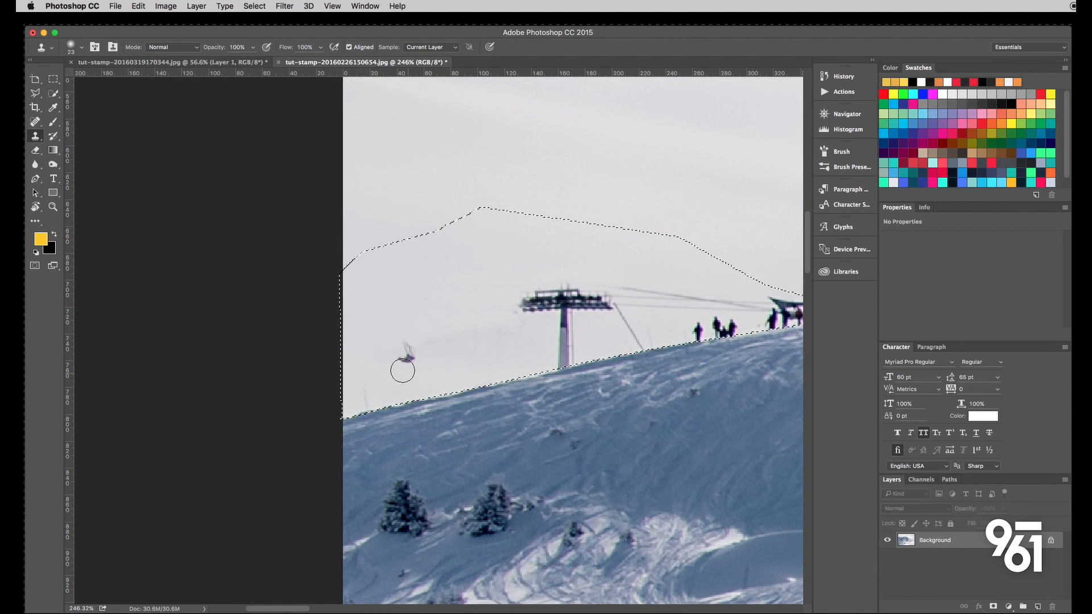
mouse_move(403, 371)
mouse_down()
mouse_move(410, 346)
mouse_move(426, 340)
mouse_up()
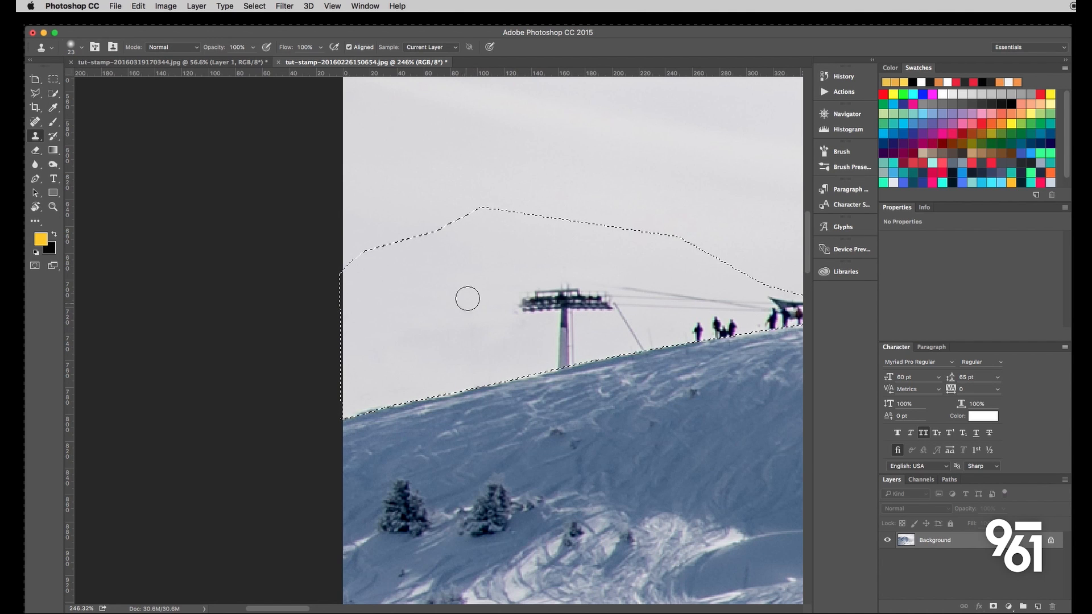
- Clone clean sky over the remaining lift tower, covering its crossarm, cables and post down to the ridge
scroll(522, 305, down, 3)
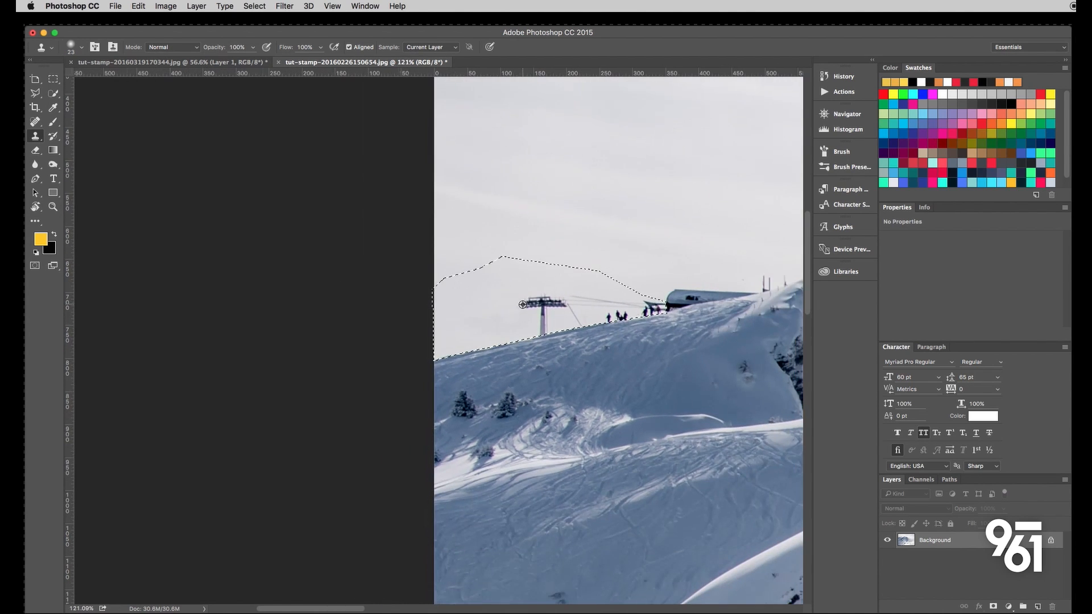
scroll(524, 315, down, 1)
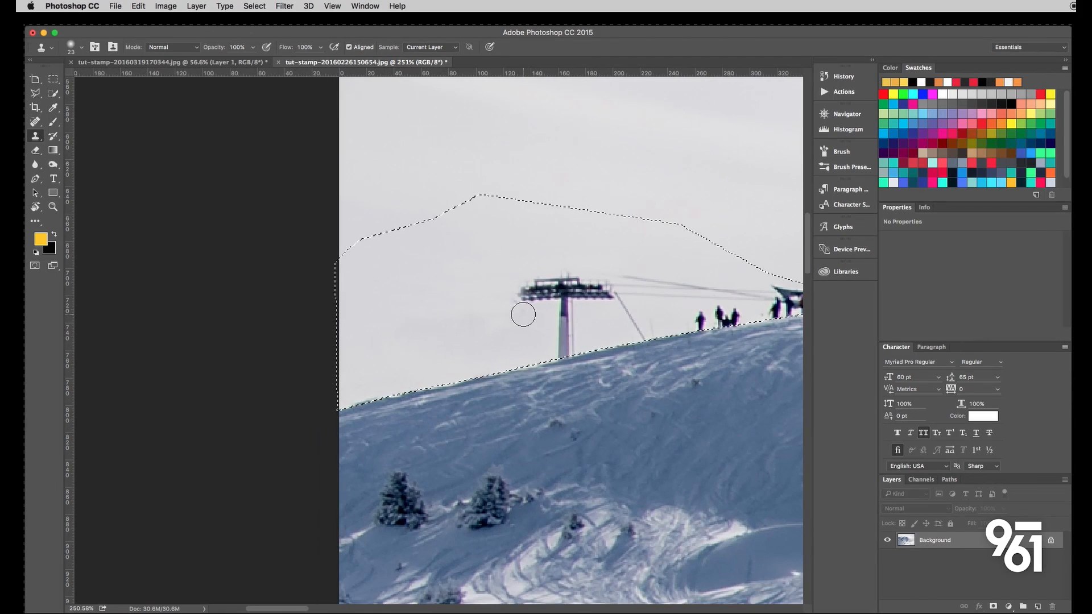
scroll(517, 312, right, 4)
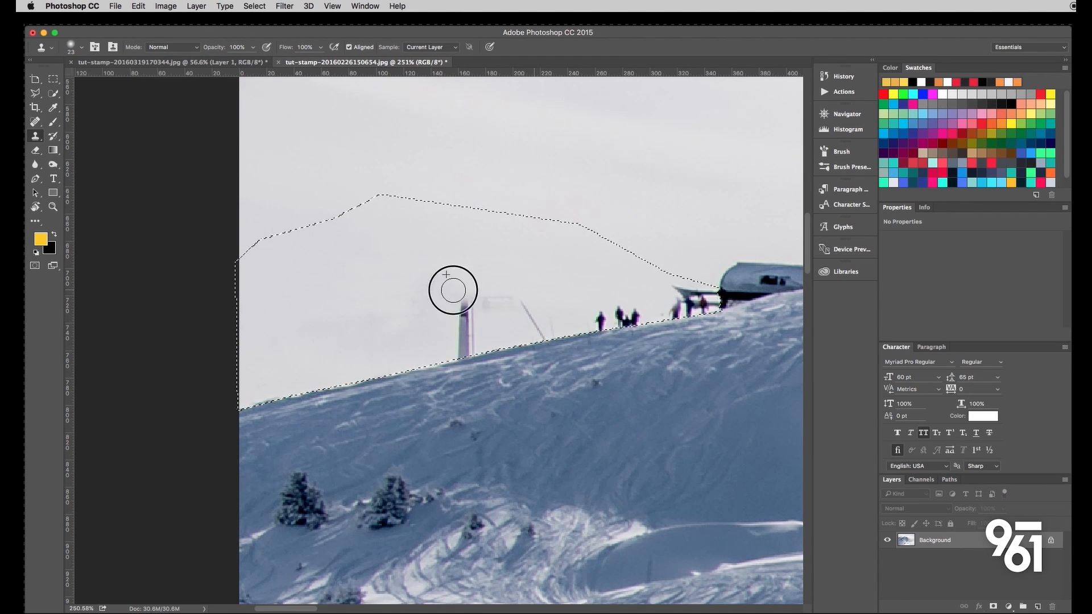
mouse_move(454, 291)
mouse_down()
mouse_move(544, 289)
mouse_move(543, 277)
mouse_move(522, 296)
mouse_move(459, 306)
mouse_move(474, 302)
mouse_move(463, 328)
mouse_move(428, 327)
mouse_move(468, 310)
mouse_move(466, 355)
mouse_move(447, 336)
mouse_move(408, 334)
mouse_move(456, 330)
mouse_move(445, 350)
mouse_up()
alt+click(435, 320)
alt+click(497, 295)
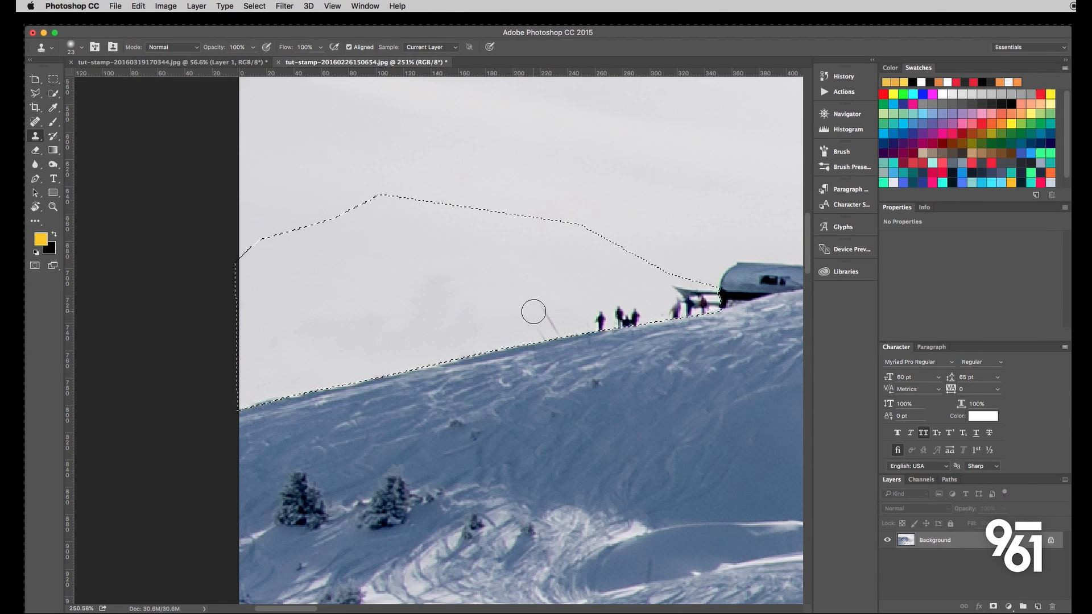
- Clone sky over the tower's slanted guy wire, the skiers on the ridge and the lift station's protruding roof edge
alt+click(555, 271)
mouse_move(549, 311)
mouse_down()
mouse_move(542, 334)
mouse_move(632, 316)
mouse_up()
alt+click(577, 297)
mouse_move(637, 319)
mouse_down()
mouse_move(608, 319)
mouse_move(651, 306)
mouse_move(644, 294)
mouse_move(684, 289)
mouse_move(706, 299)
mouse_move(669, 308)
mouse_move(703, 308)
mouse_move(649, 304)
mouse_move(699, 306)
mouse_move(718, 295)
mouse_up()
click(651, 305)
alt+click(644, 294)
alt+click(630, 302)
click(680, 310)
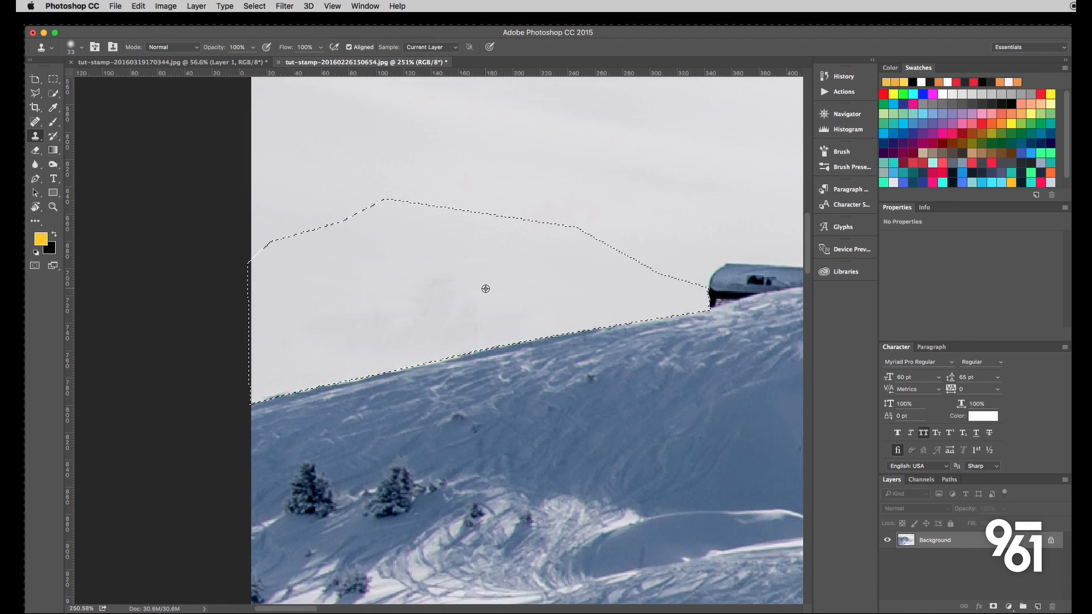
- Even out the blotchy cloned sky above the ridge with a few more Clone Stamp strokes
scroll(485, 289, down, 5)
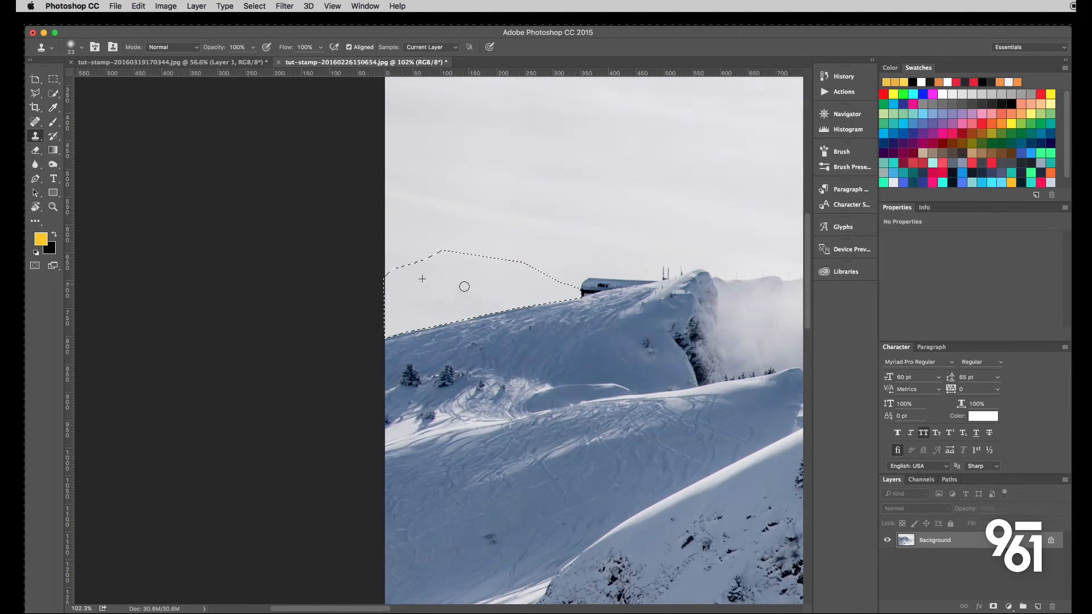
drag(464, 287, 437, 288)
alt+click(416, 303)
alt+click(421, 298)
scroll(499, 284, down, 2)
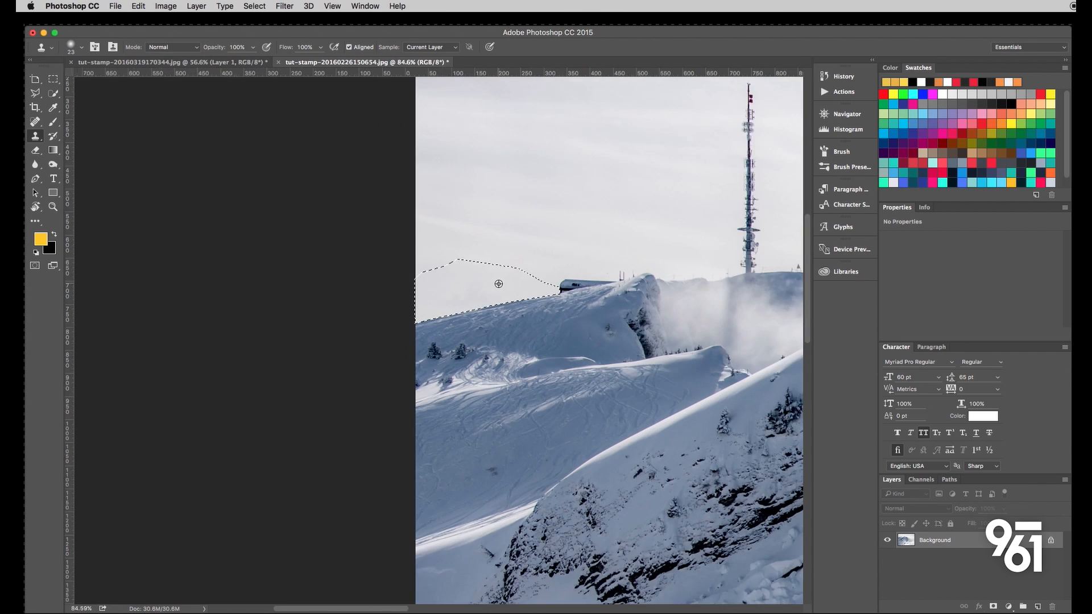
- Deselect the cloned sky area and check the retouched ridge in the wider photo
scroll(494, 296, down, 1)
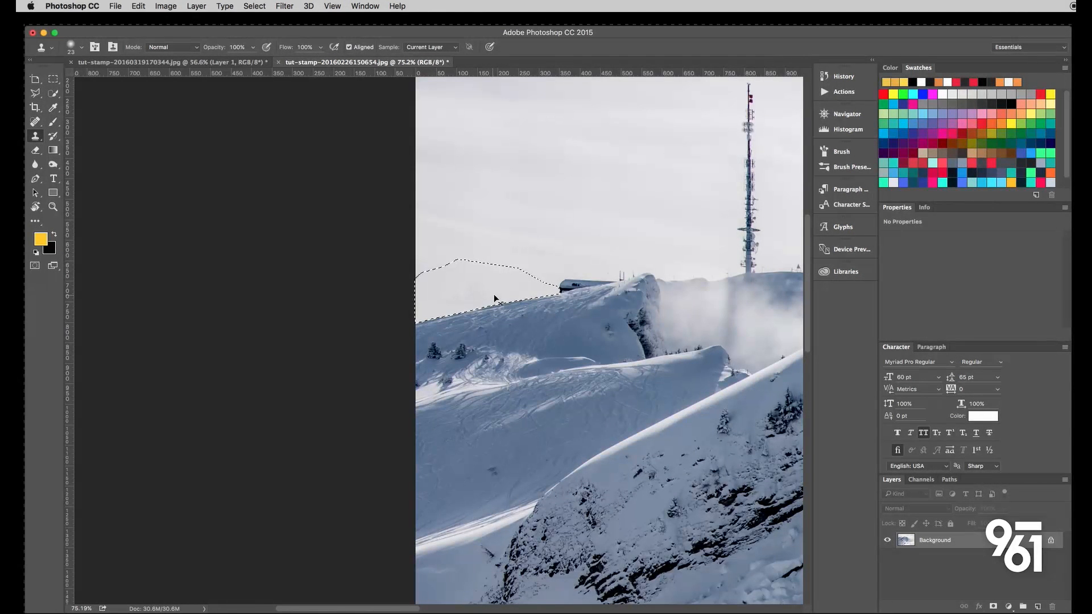
key(super+d)
scroll(577, 257, right, 3)
scroll(489, 279, down, 1)
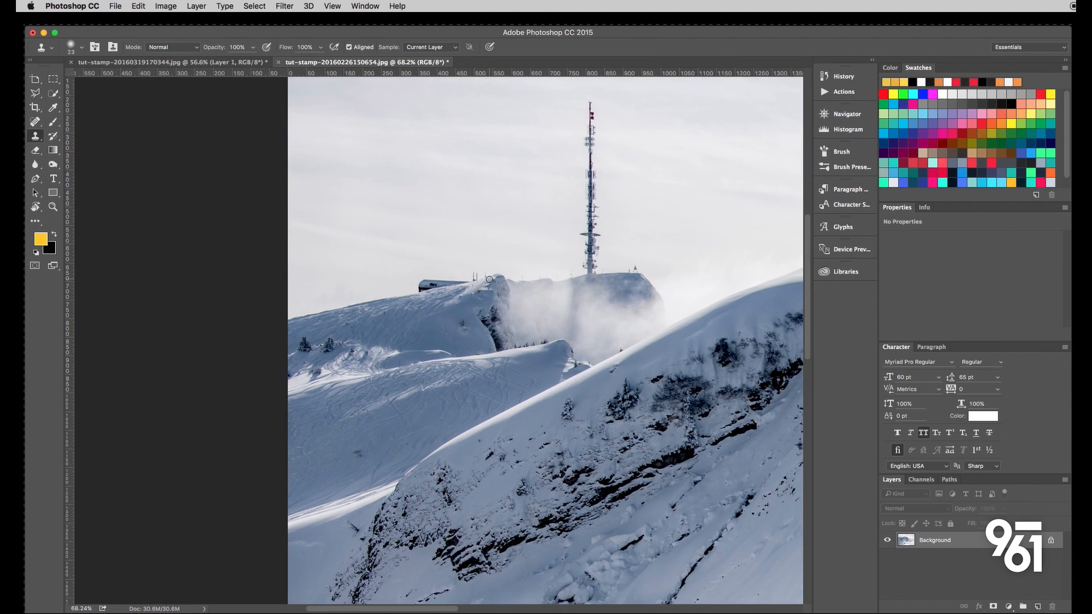
scroll(489, 279, down, 2)
scroll(513, 291, up, 2)
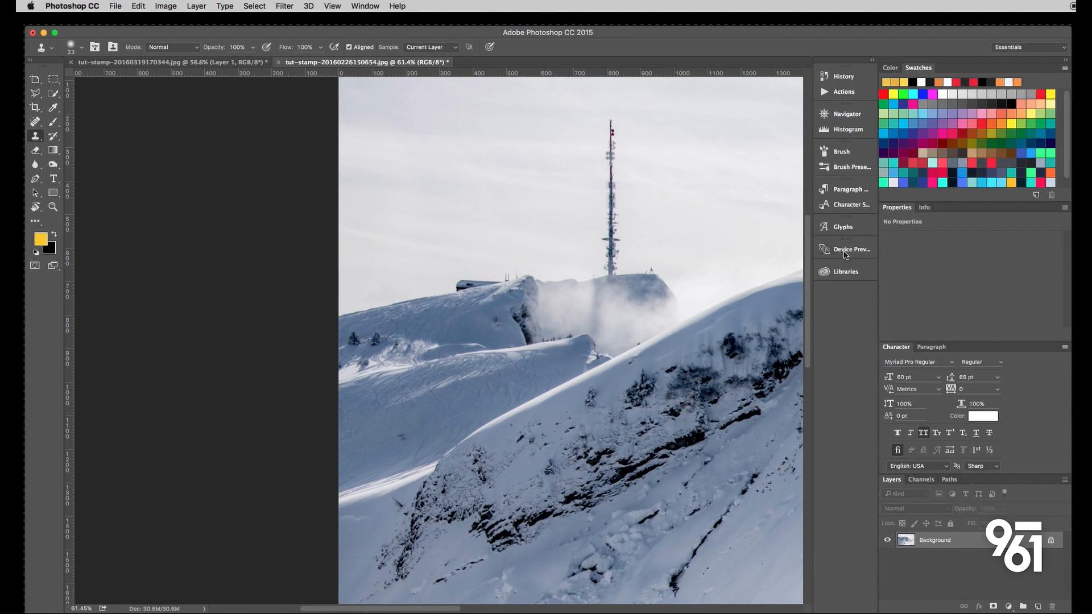
- Compare the original snapshot with the latest history state, return to the latest state, and review the whole retouched photo
click(843, 77)
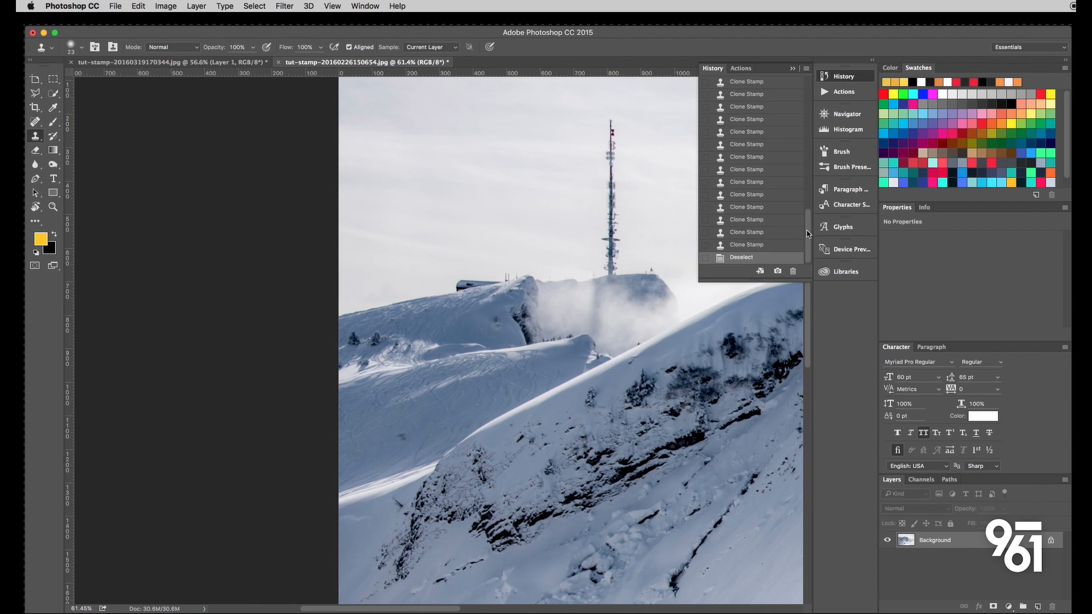
drag(806, 231, 808, 85)
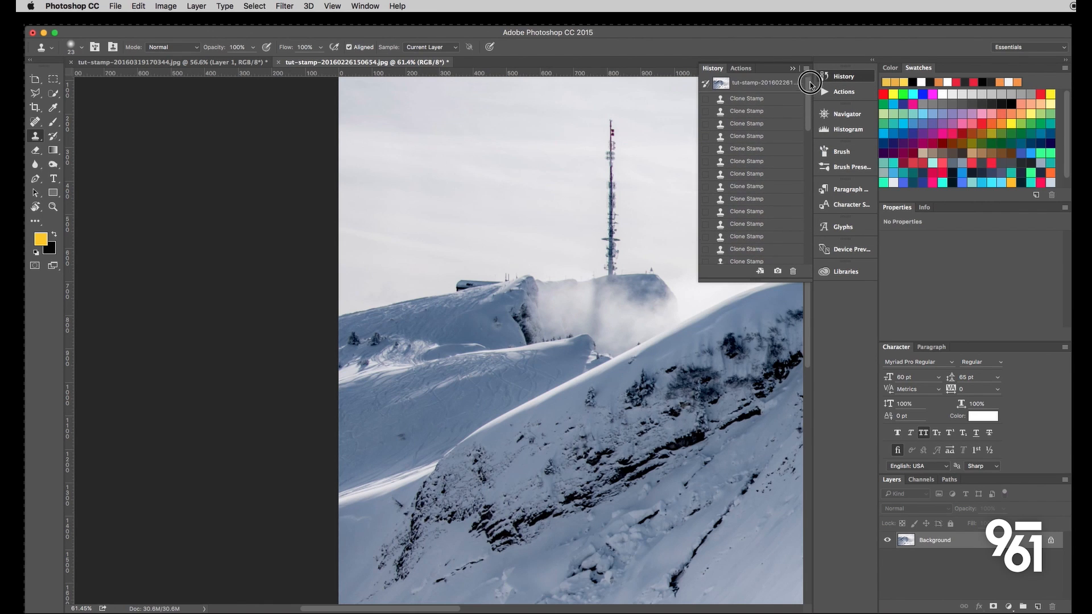
click(762, 88)
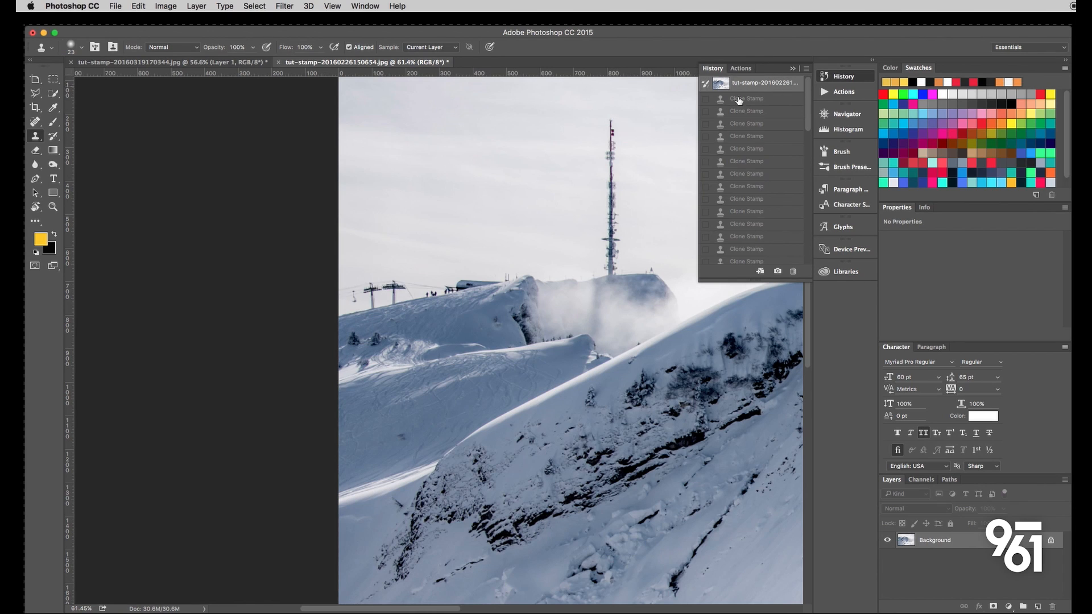
drag(810, 125, 817, 307)
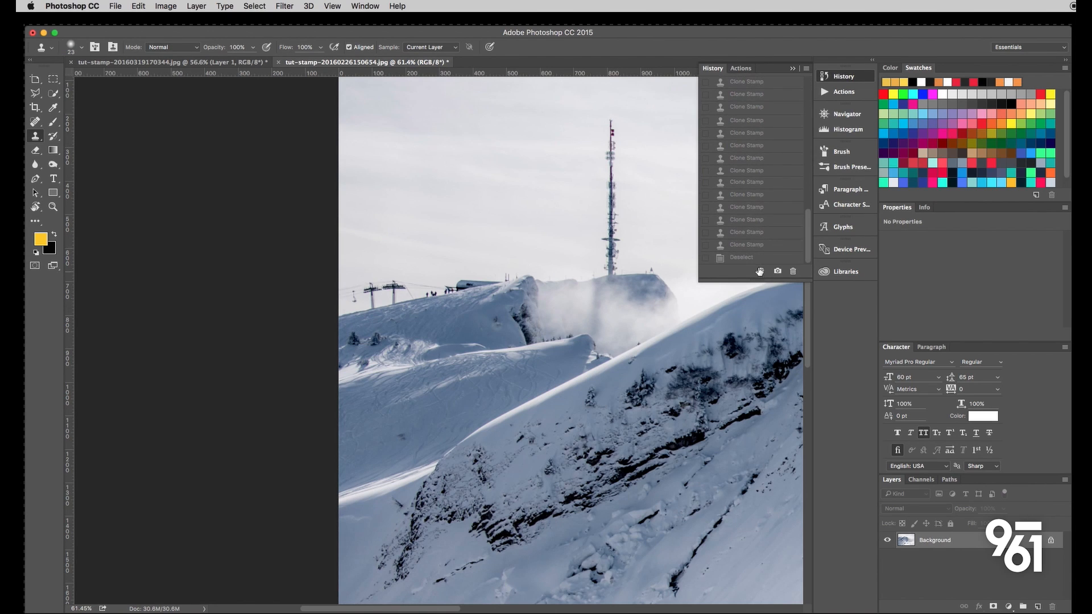
click(754, 258)
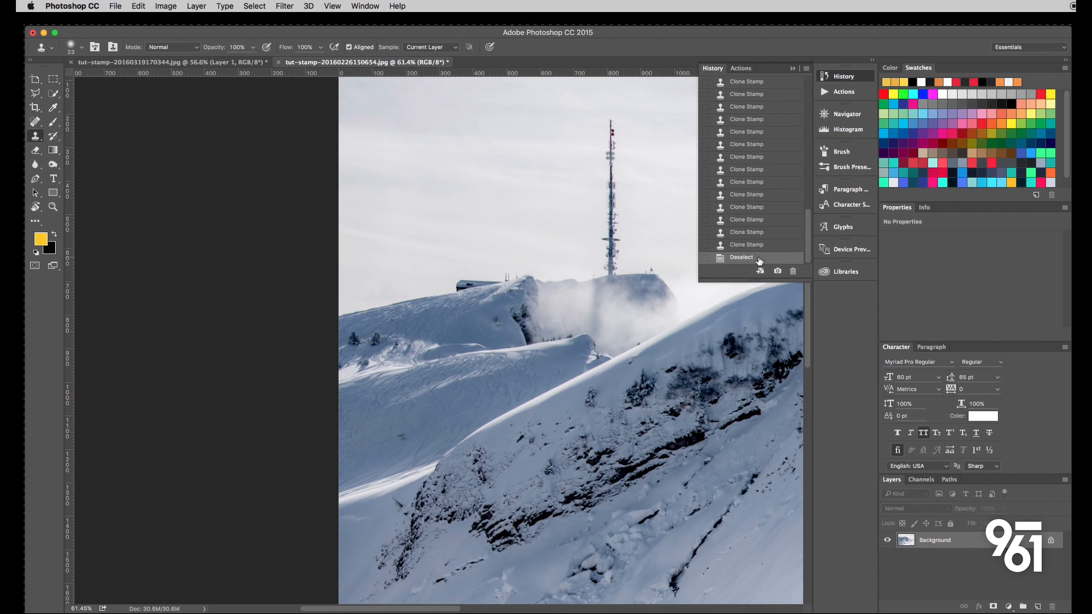
scroll(440, 317, down, 3)
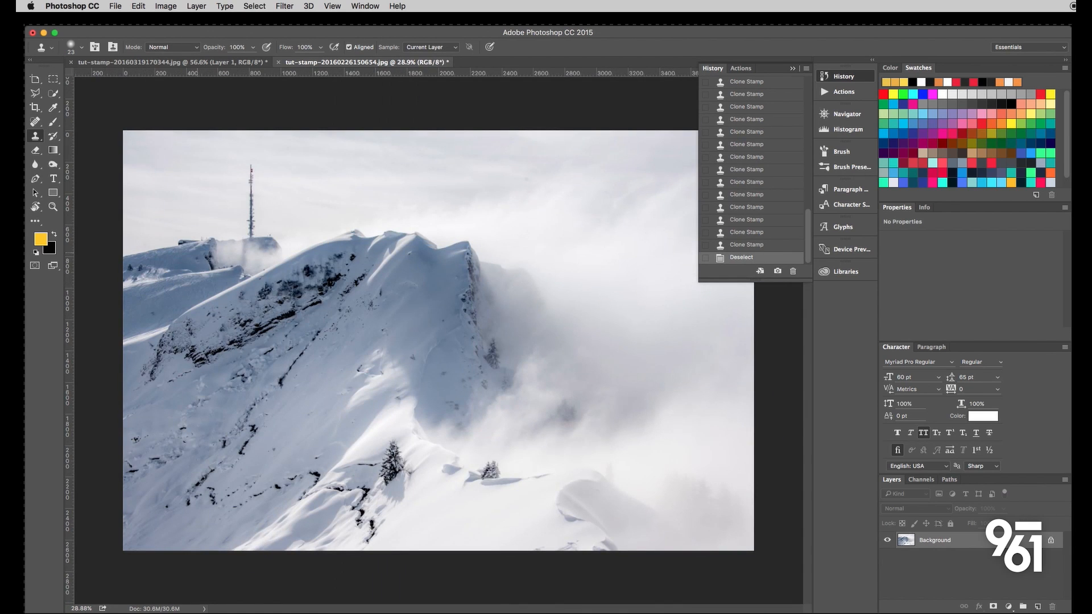
click(794, 72)
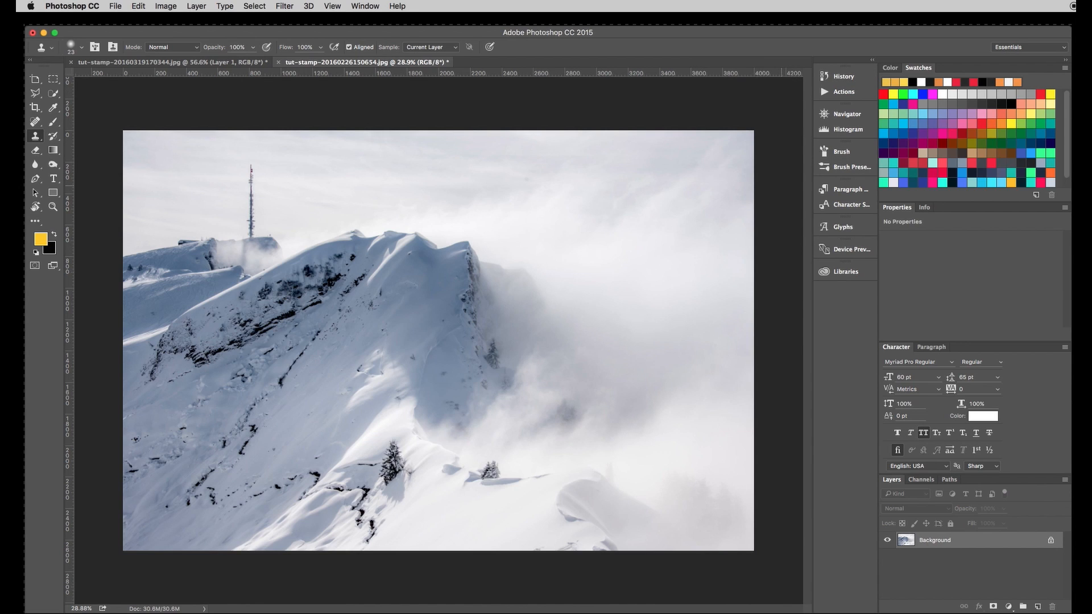